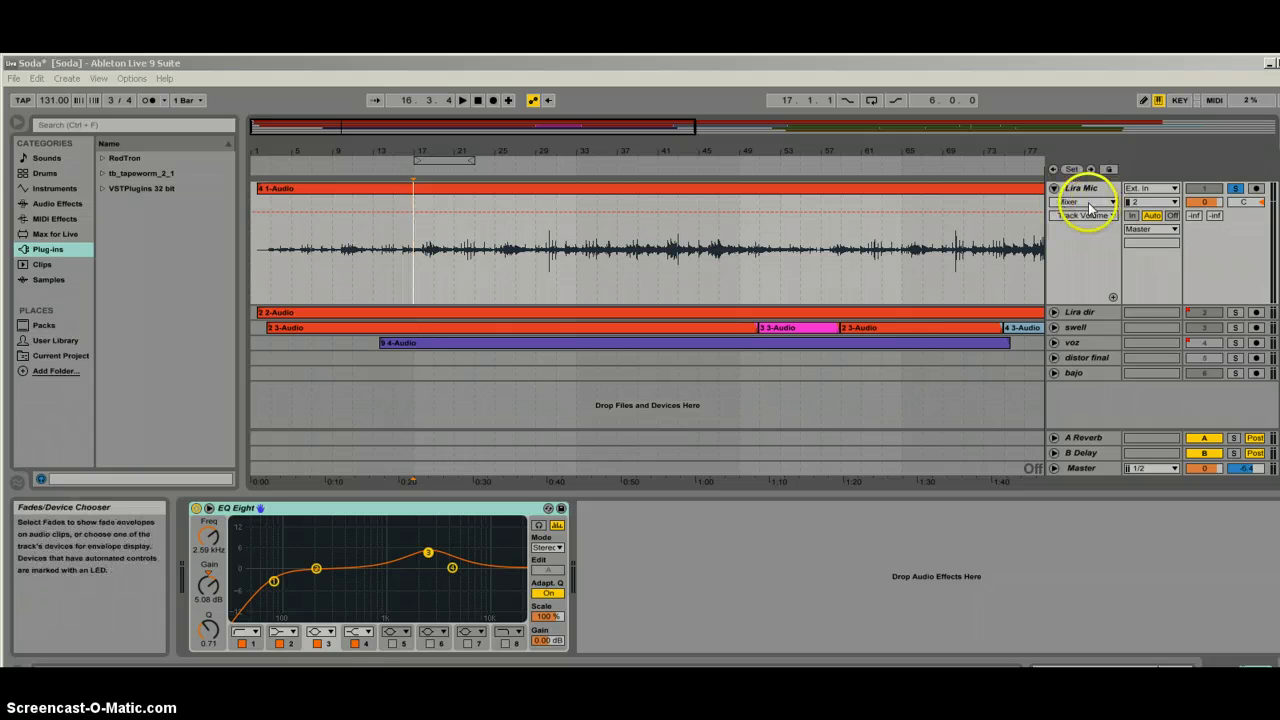
Step: Display the Lira Mic track's EQ Eight envelope and look through the EQ Eight parameters available for automation
{"action": "left_click", "coordinate": [1066, 203]}
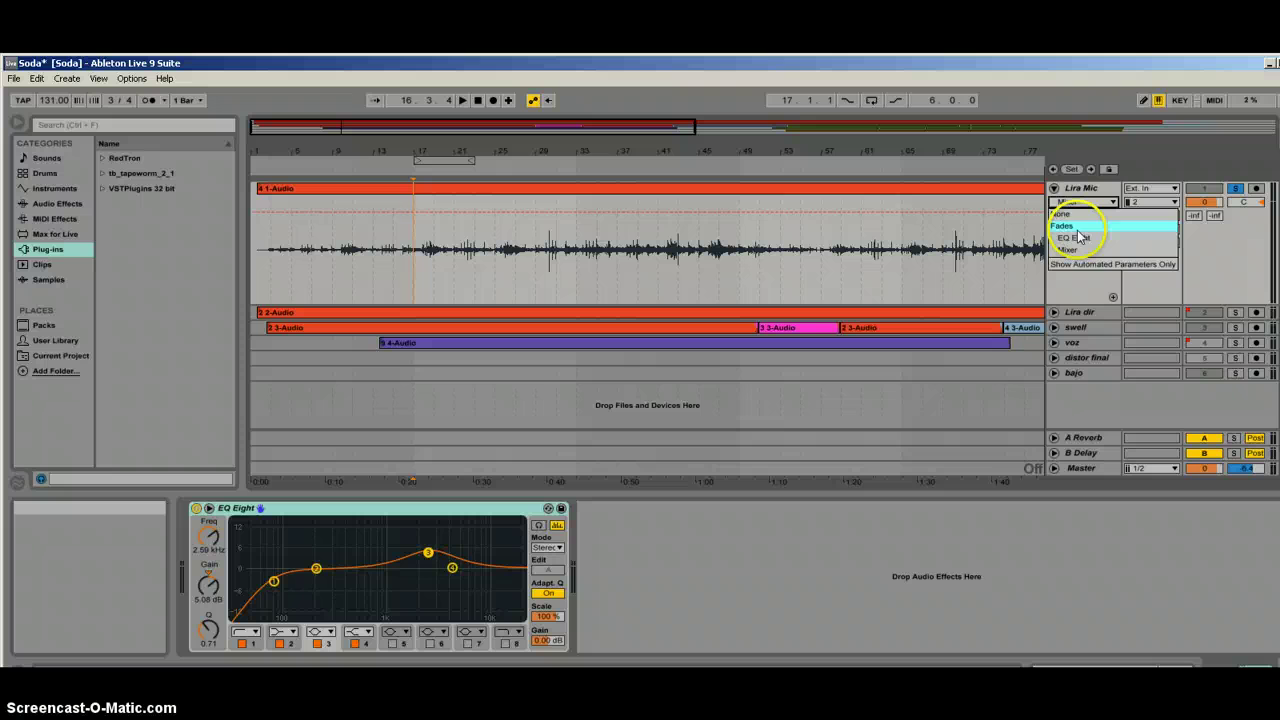
{"action": "left_click", "coordinate": [1072, 227]}
{"action": "left_click", "coordinate": [1080, 203]}
{"action": "left_click", "coordinate": [1075, 238]}
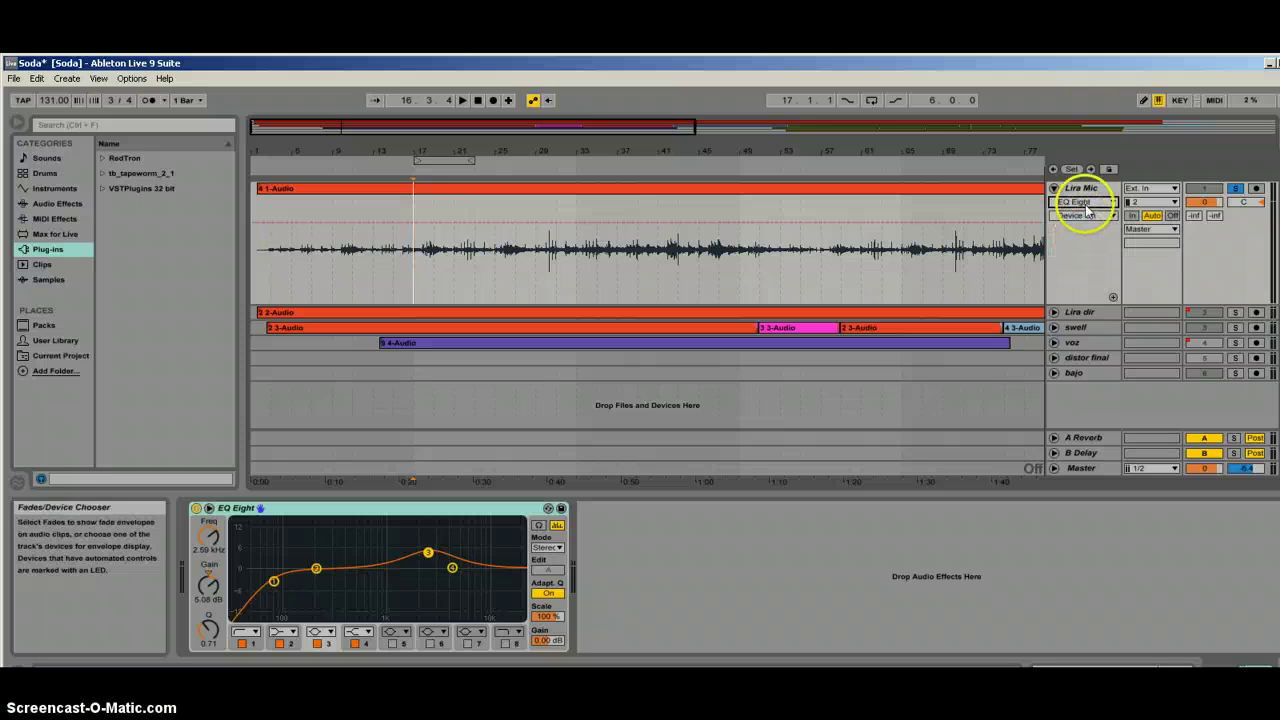
{"action": "left_click", "coordinate": [1085, 214]}
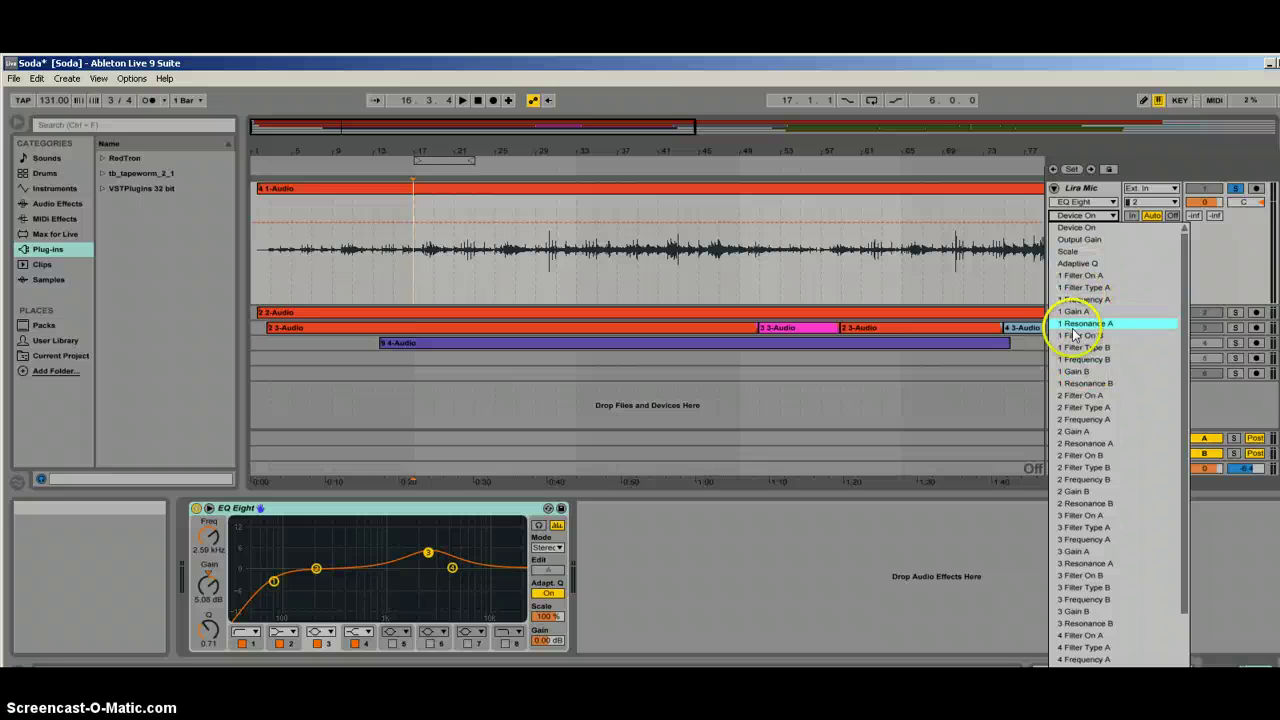
Step: Display the Mixer's Track Volume envelope on the Lira Mic track and raise the track volume to 3.0 dB
{"action": "left_click", "coordinate": [1104, 202]}
{"action": "left_click", "coordinate": [1108, 203]}
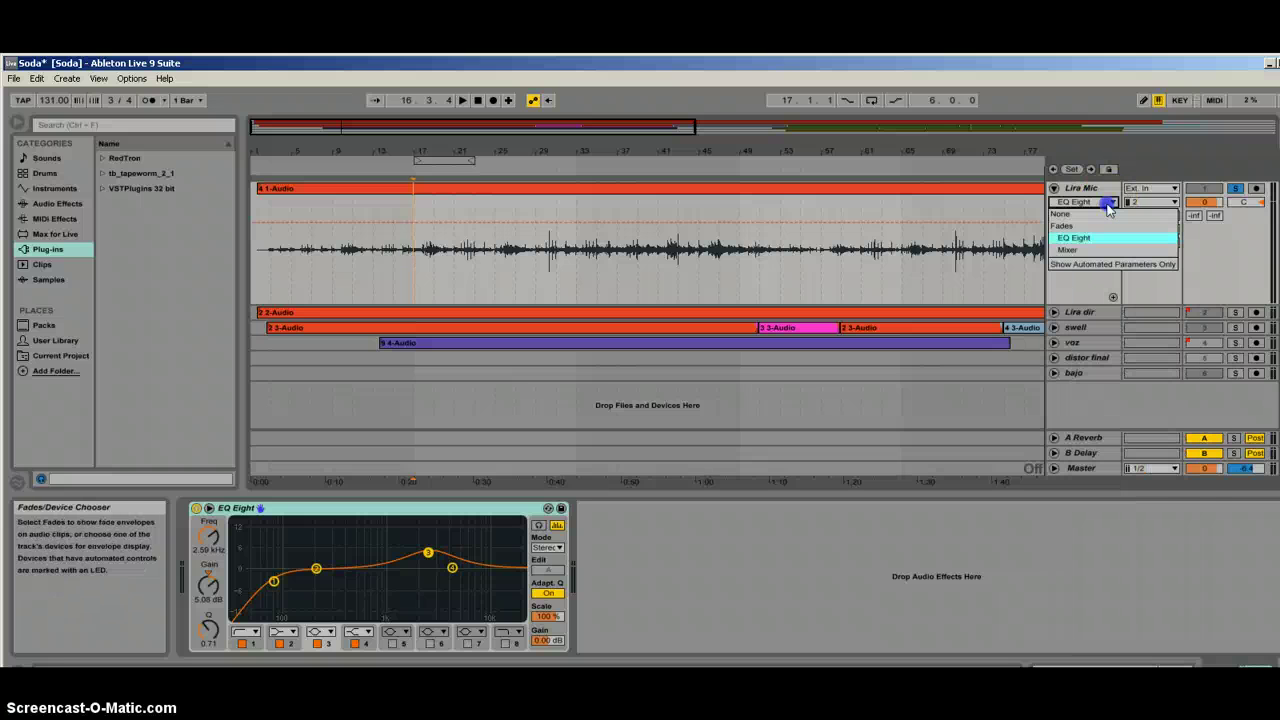
{"action": "left_click", "coordinate": [1100, 249]}
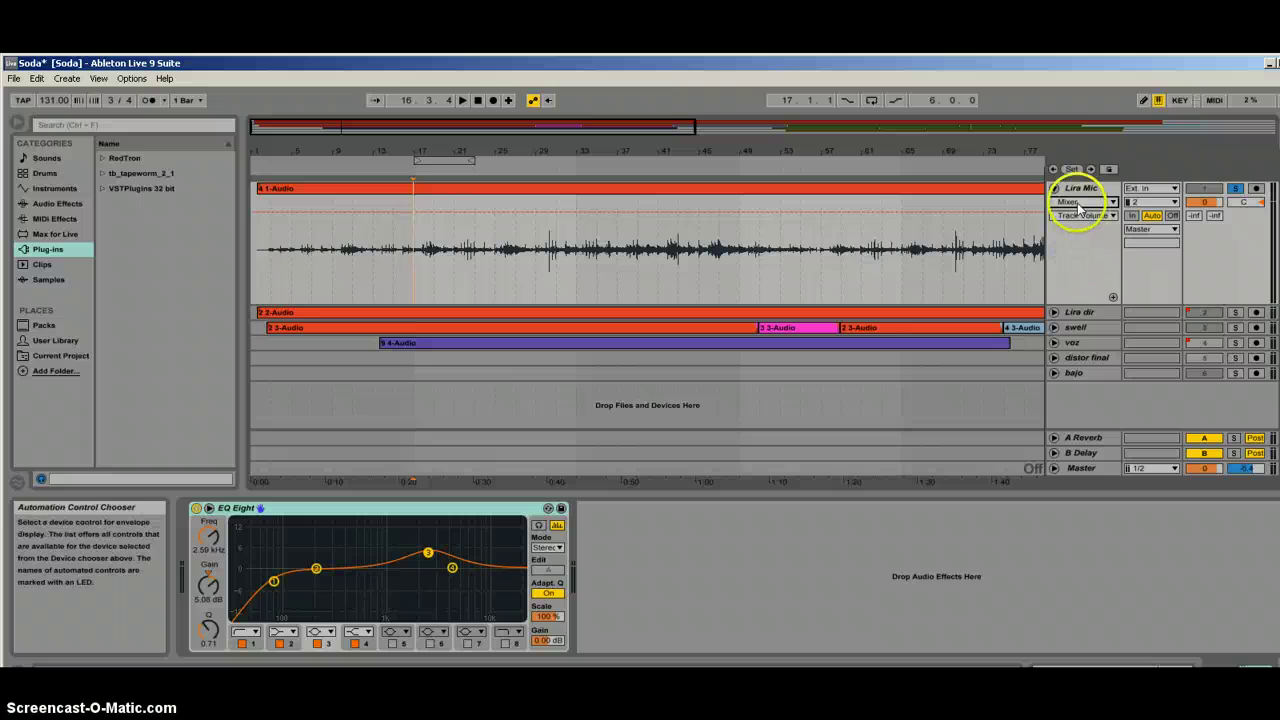
{"action": "left_click", "coordinate": [1095, 215]}
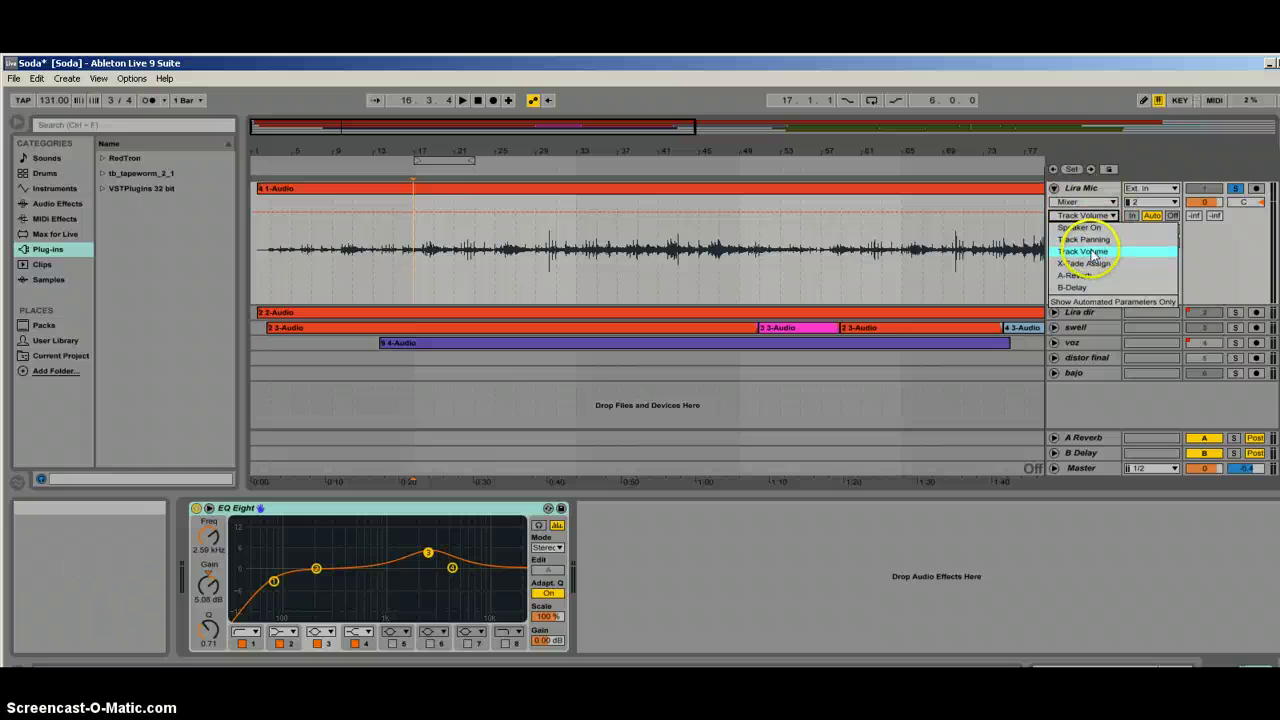
{"action": "left_click", "coordinate": [1090, 252]}
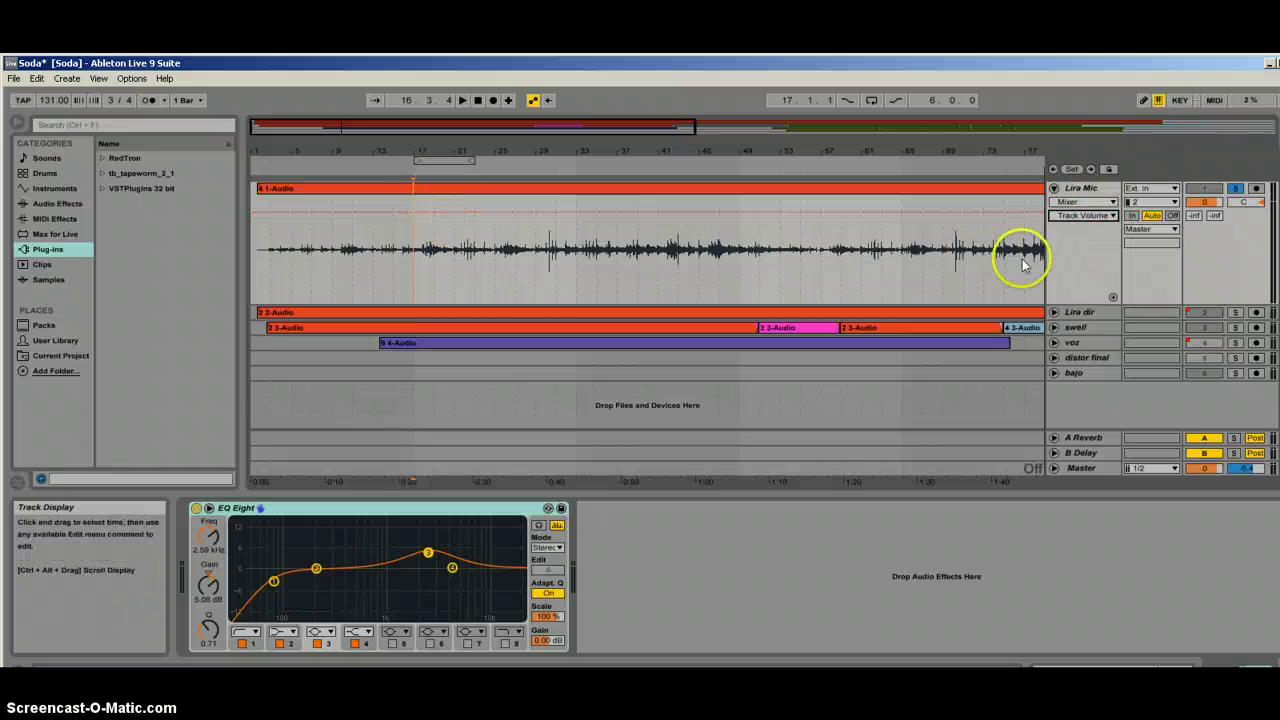
{"action": "left_click_drag", "start_coordinate": [1210, 205], "coordinate": [1211, 202]}
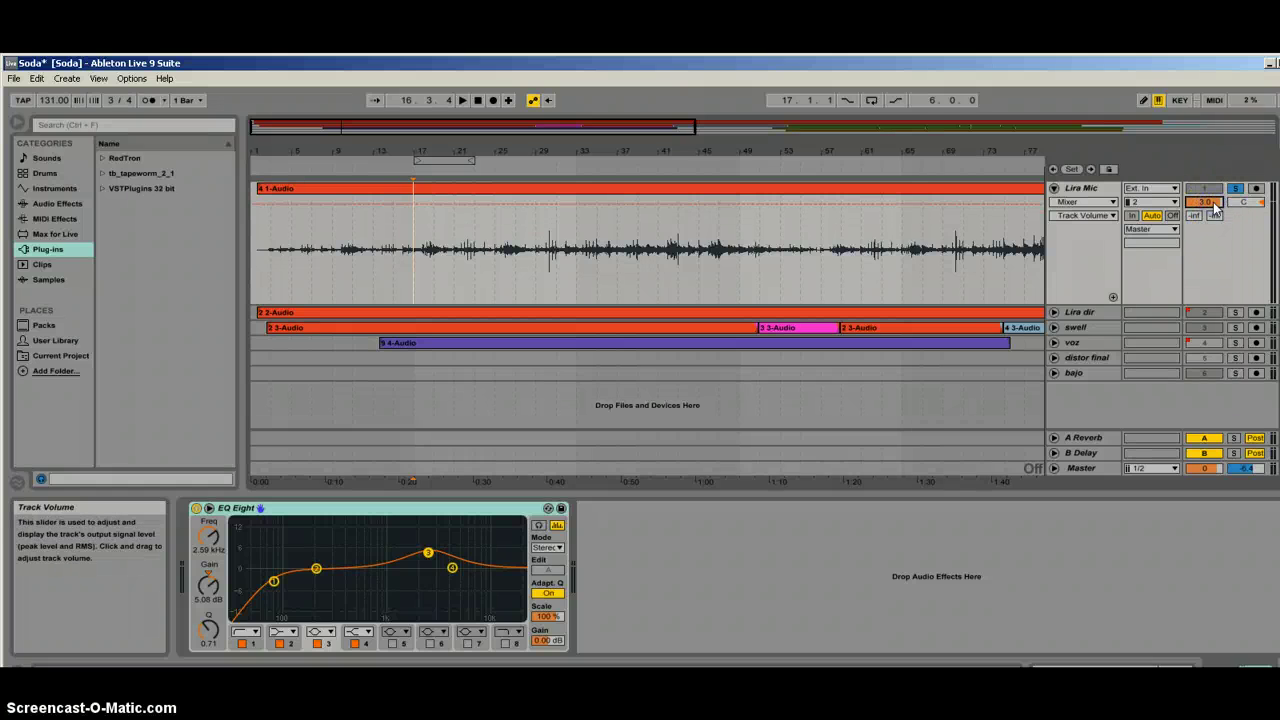
Step: Add breakpoints to the Lira Mic volume envelope between about bars 17 and 26 and pull the section between them down
{"action": "left_click", "coordinate": [380, 233]}
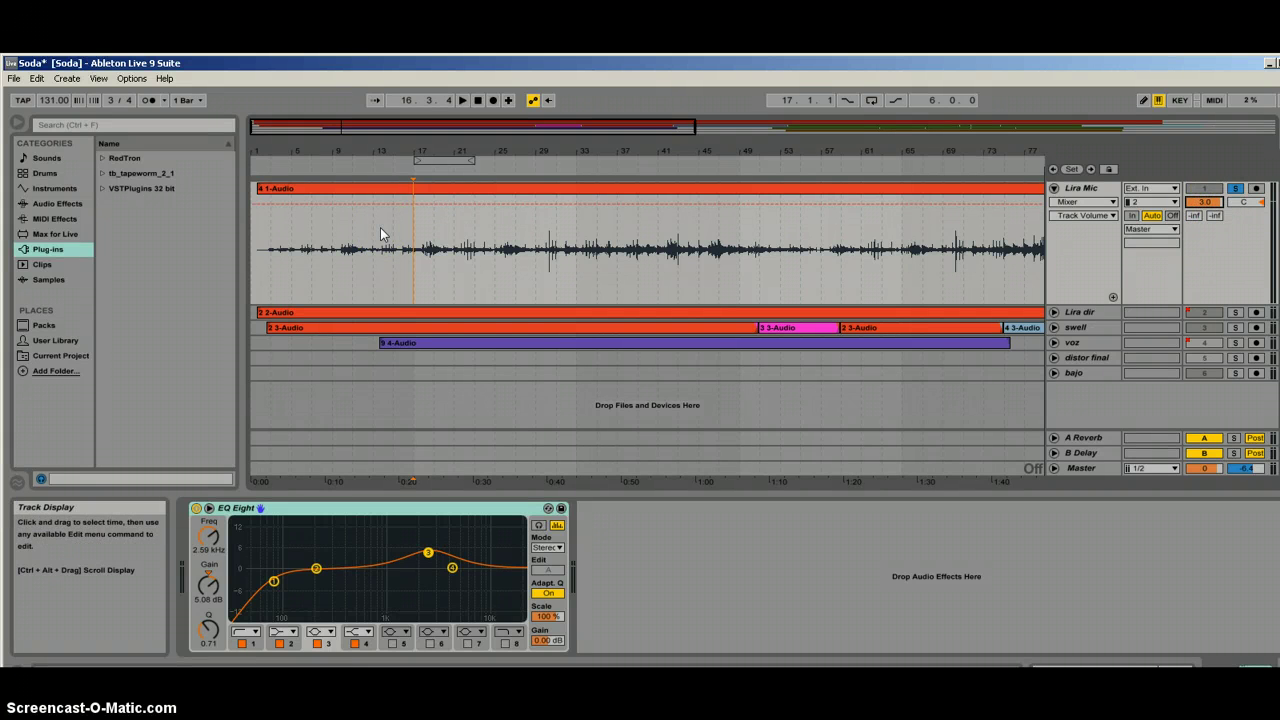
{"action": "left_click", "coordinate": [404, 208]}
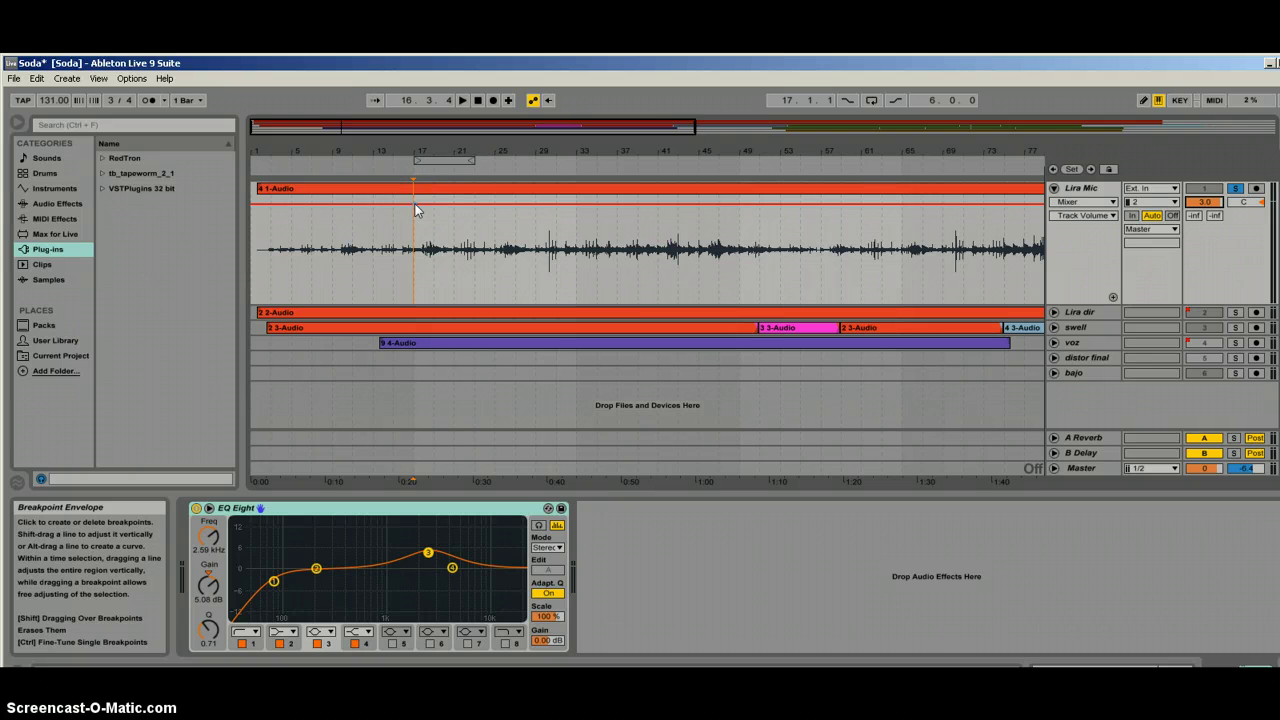
{"action": "left_click_drag", "start_coordinate": [437, 206], "coordinate": [508, 208]}
{"action": "left_click", "coordinate": [453, 205]}
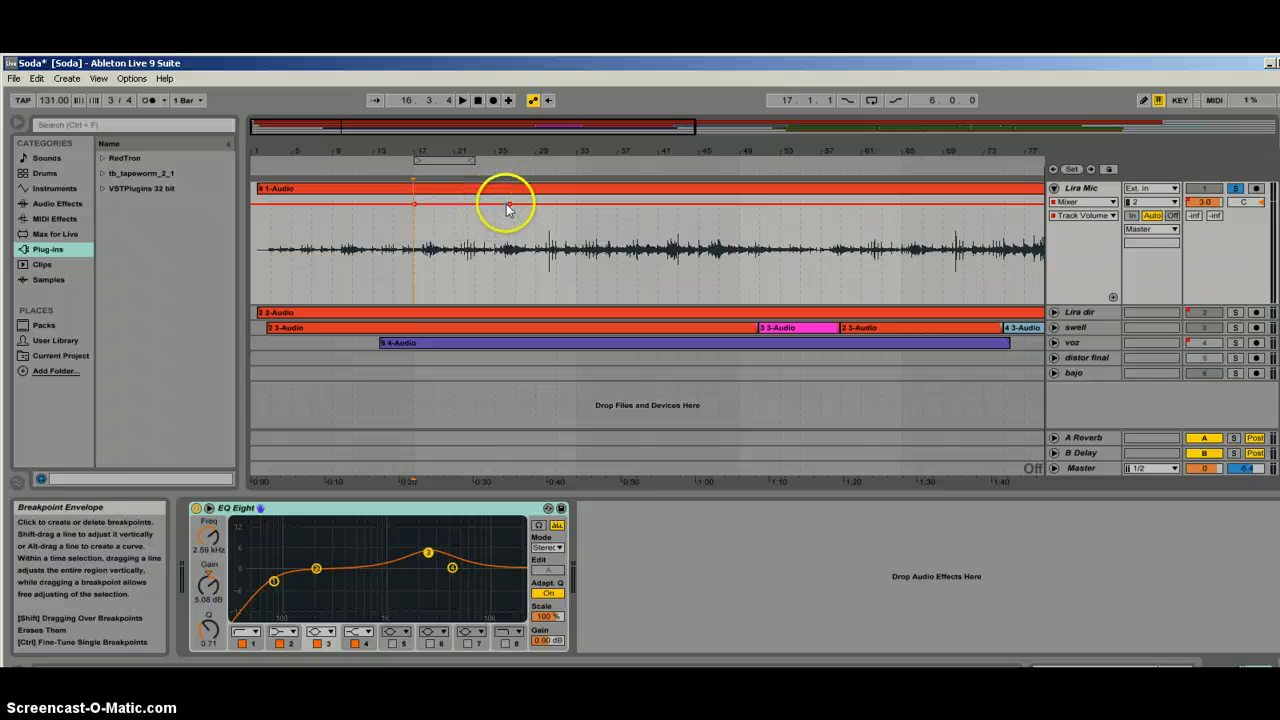
{"action": "left_click", "coordinate": [451, 213]}
{"action": "left_click_drag", "start_coordinate": [451, 213], "coordinate": [505, 246]}
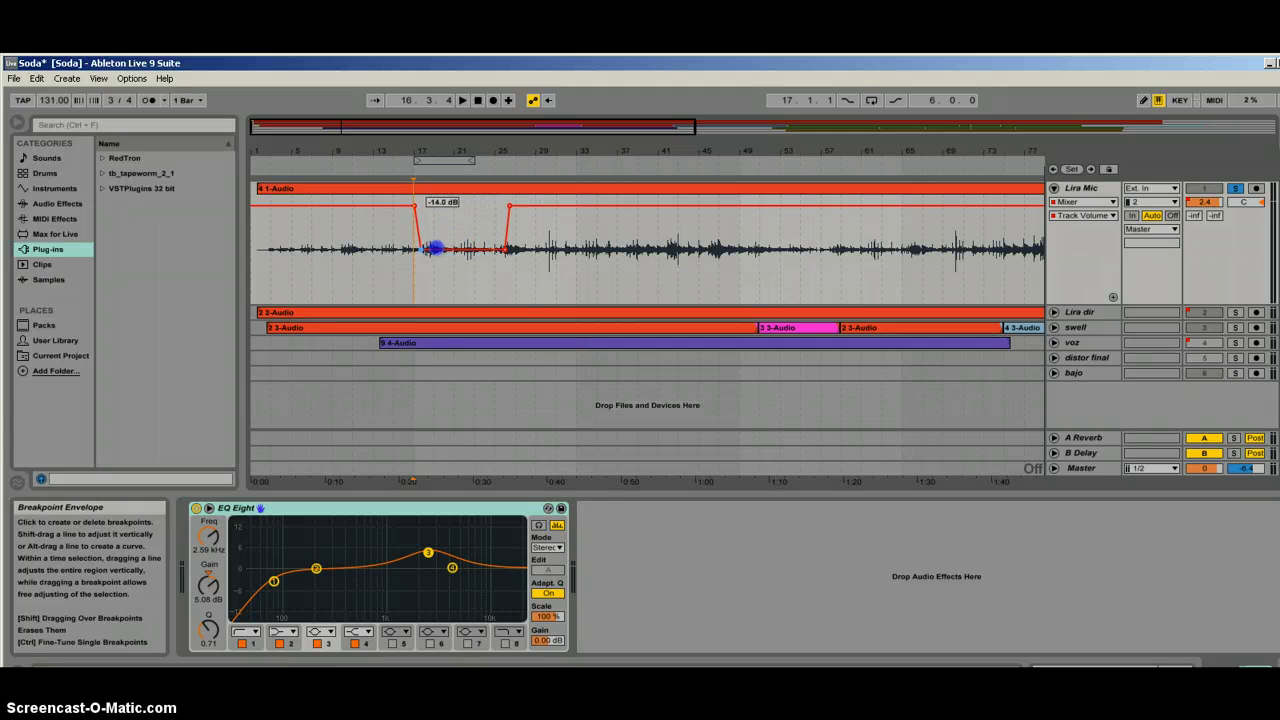
Step: Adjust the level of the lowered volume segment between bars 17 and 26 to about -6.2 dB
{"action": "left_click_drag", "start_coordinate": [433, 248], "coordinate": [428, 256]}
{"action": "left_click", "coordinate": [451, 249]}
{"action": "left_click_drag", "start_coordinate": [455, 260], "coordinate": [477, 238]}
{"action": "left_click", "coordinate": [456, 232]}
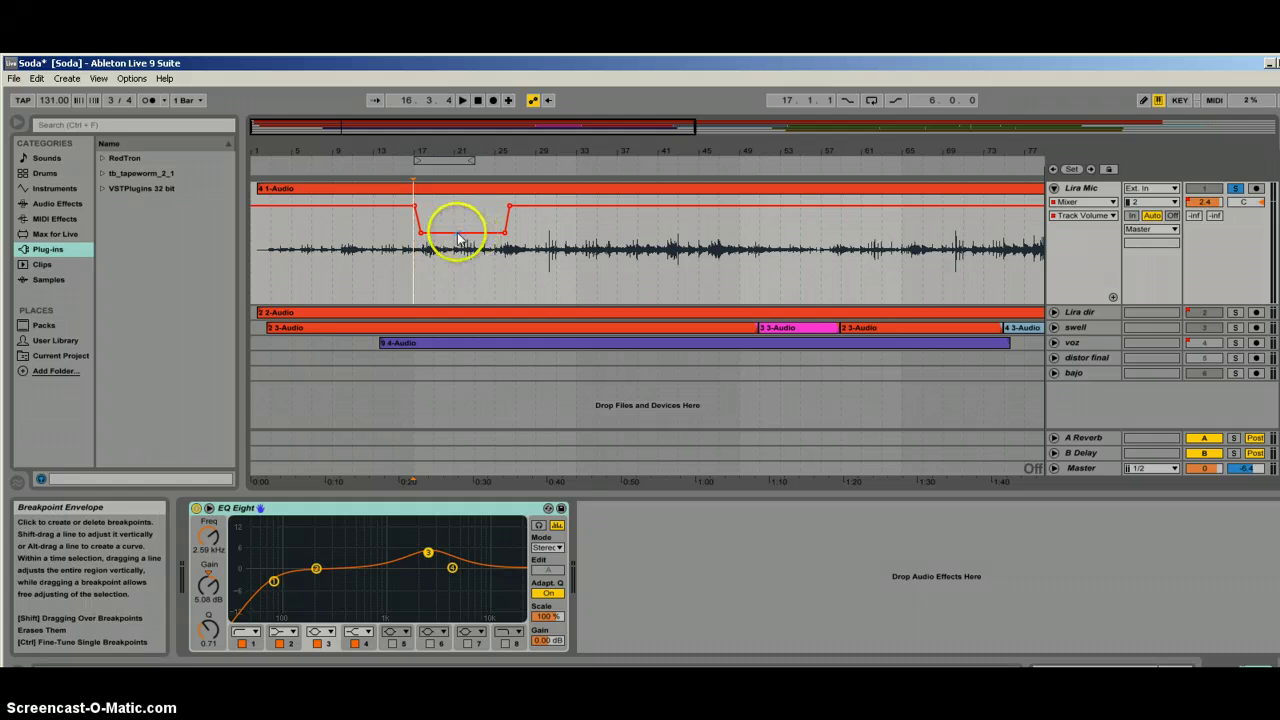
{"action": "left_click", "coordinate": [459, 241]}
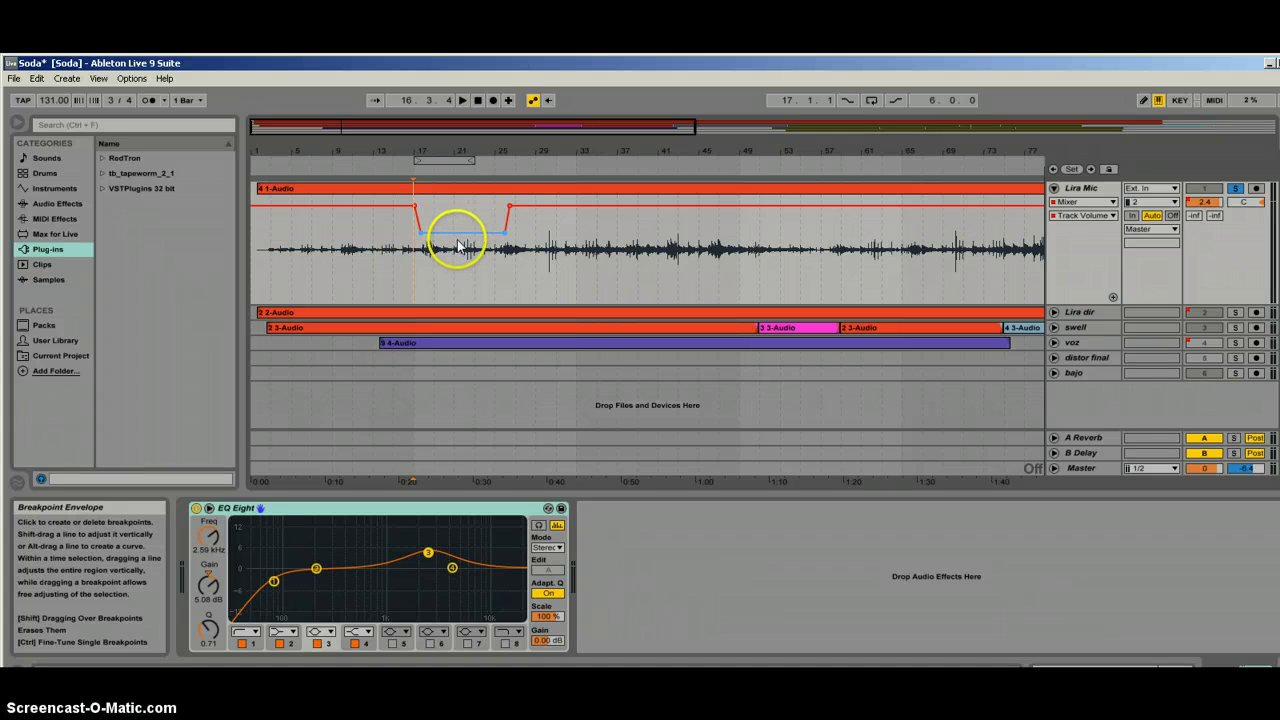
{"action": "left_click", "coordinate": [457, 240]}
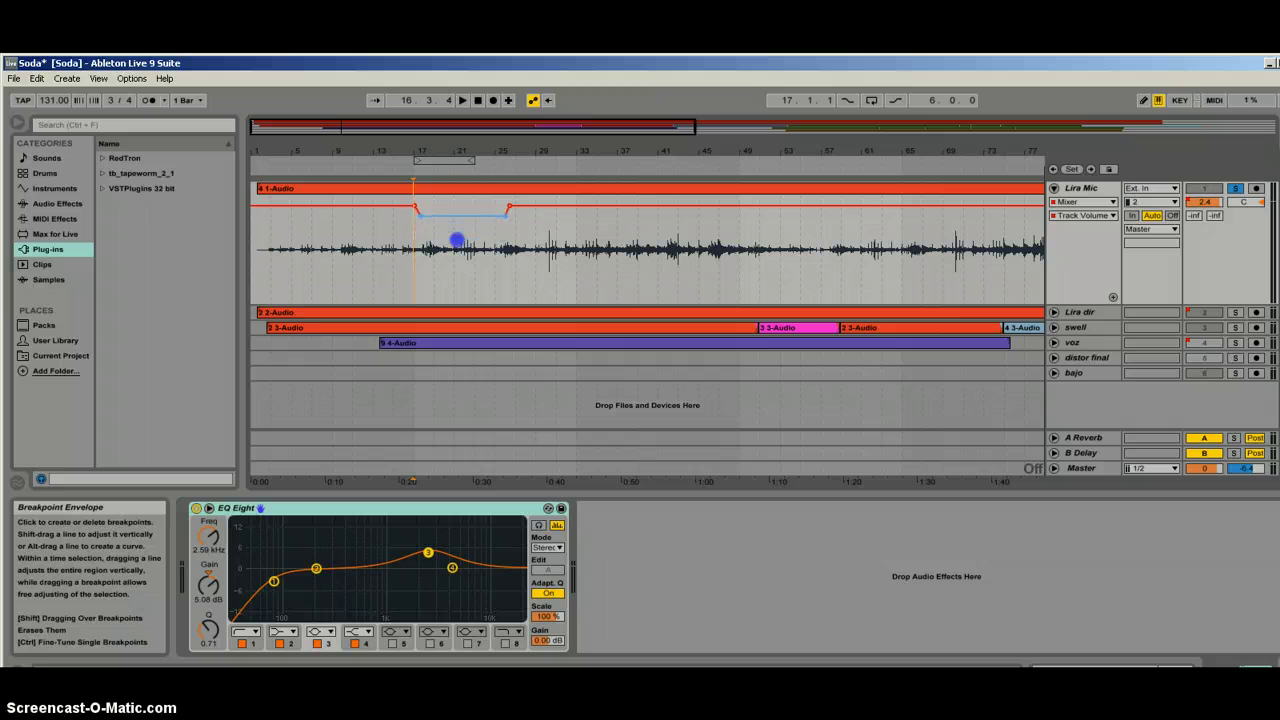
{"action": "left_click_drag", "start_coordinate": [457, 240], "coordinate": [457, 270]}
Step: Play the arrangement from about bar 14 to hear the volume dip on the Lira Mic track
{"action": "left_click", "coordinate": [403, 229]}
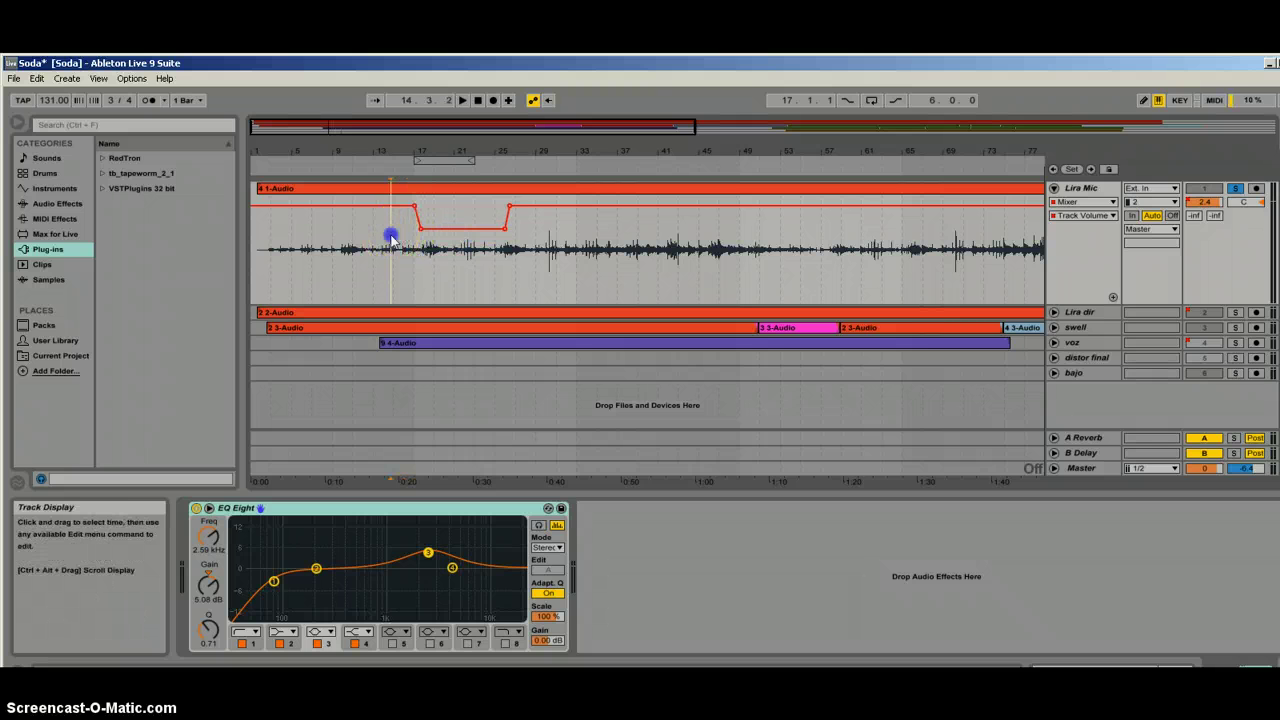
{"action": "left_click", "coordinate": [398, 210]}
{"action": "left_click_drag", "start_coordinate": [398, 210], "coordinate": [407, 212]}
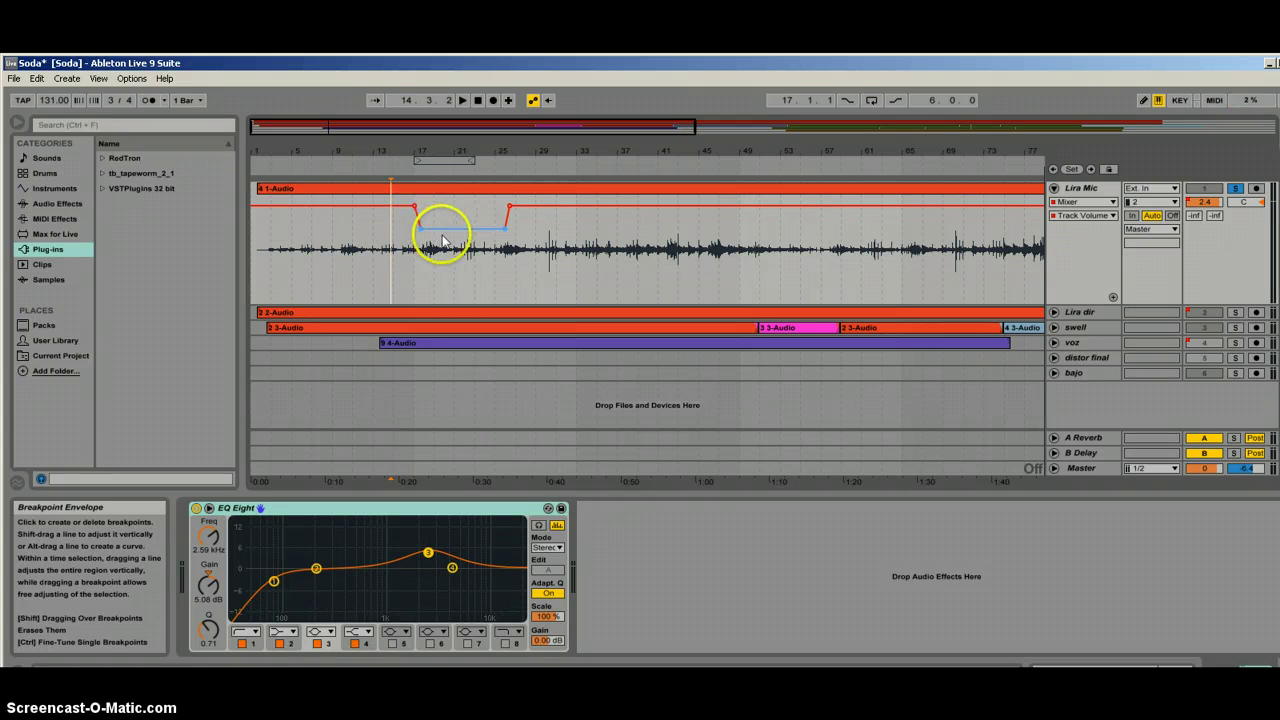
{"action": "left_click", "coordinate": [391, 223]}
{"action": "key", "text": "space"}
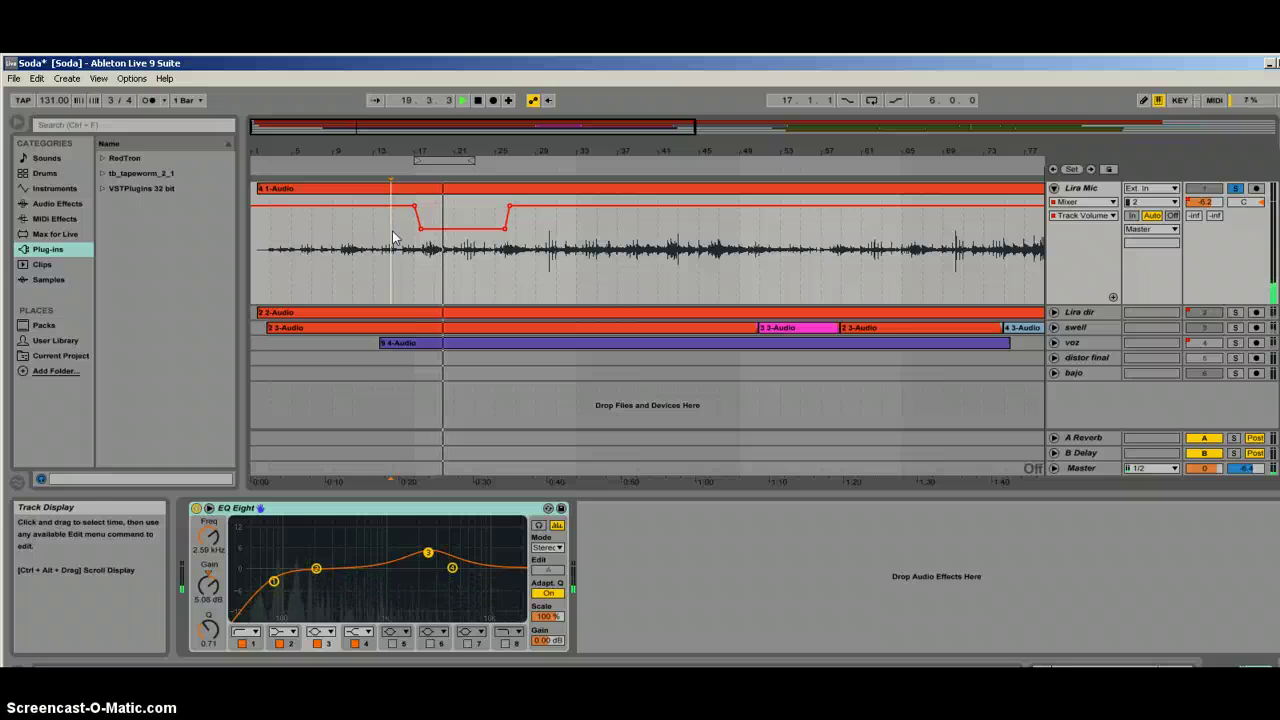
Step: Lower the breakpoint at the end of the volume dip, near bar 25, so the segment slopes downward
{"action": "left_click", "coordinate": [505, 229]}
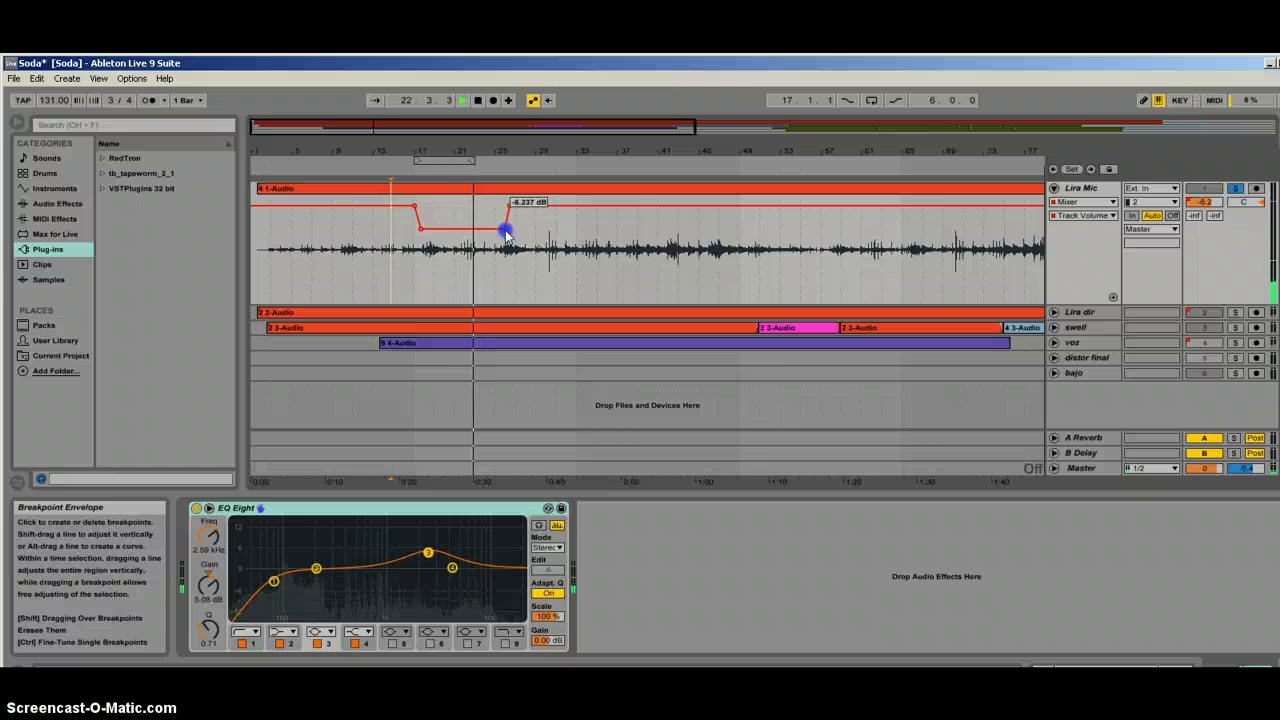
{"action": "left_click_drag", "start_coordinate": [505, 231], "coordinate": [527, 285]}
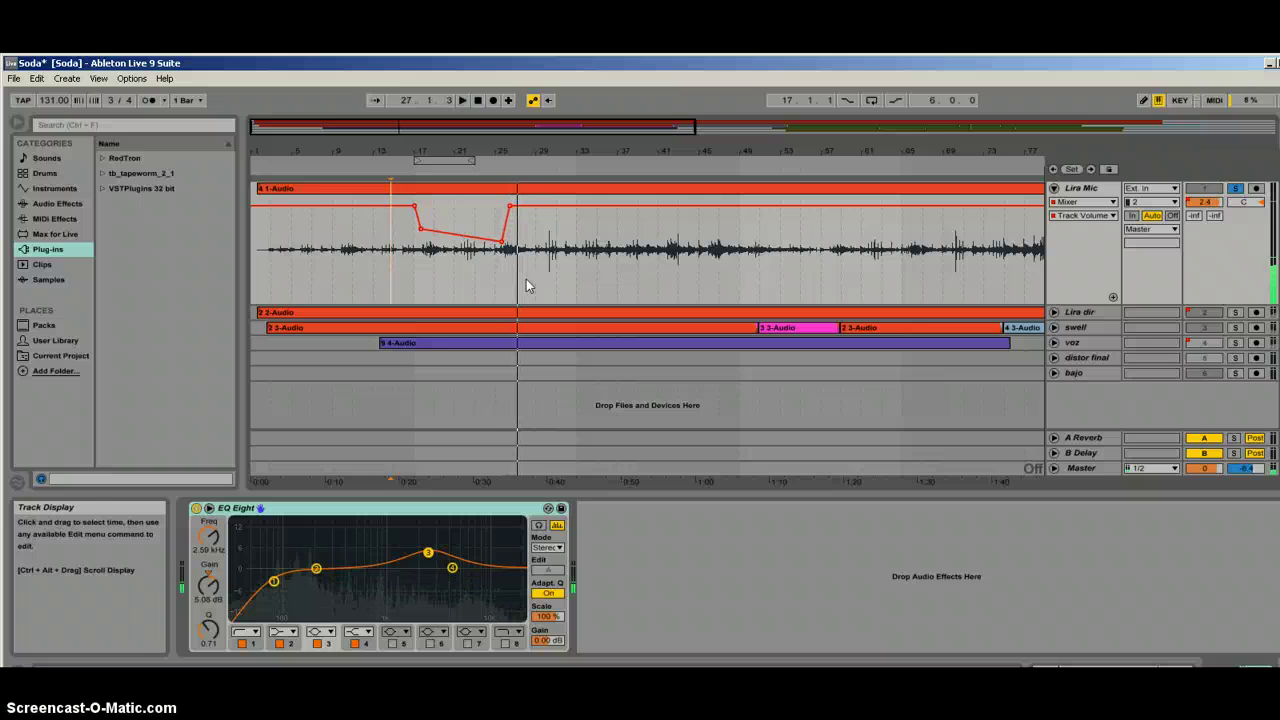
{"action": "left_click_drag", "start_coordinate": [508, 218], "coordinate": [501, 243]}
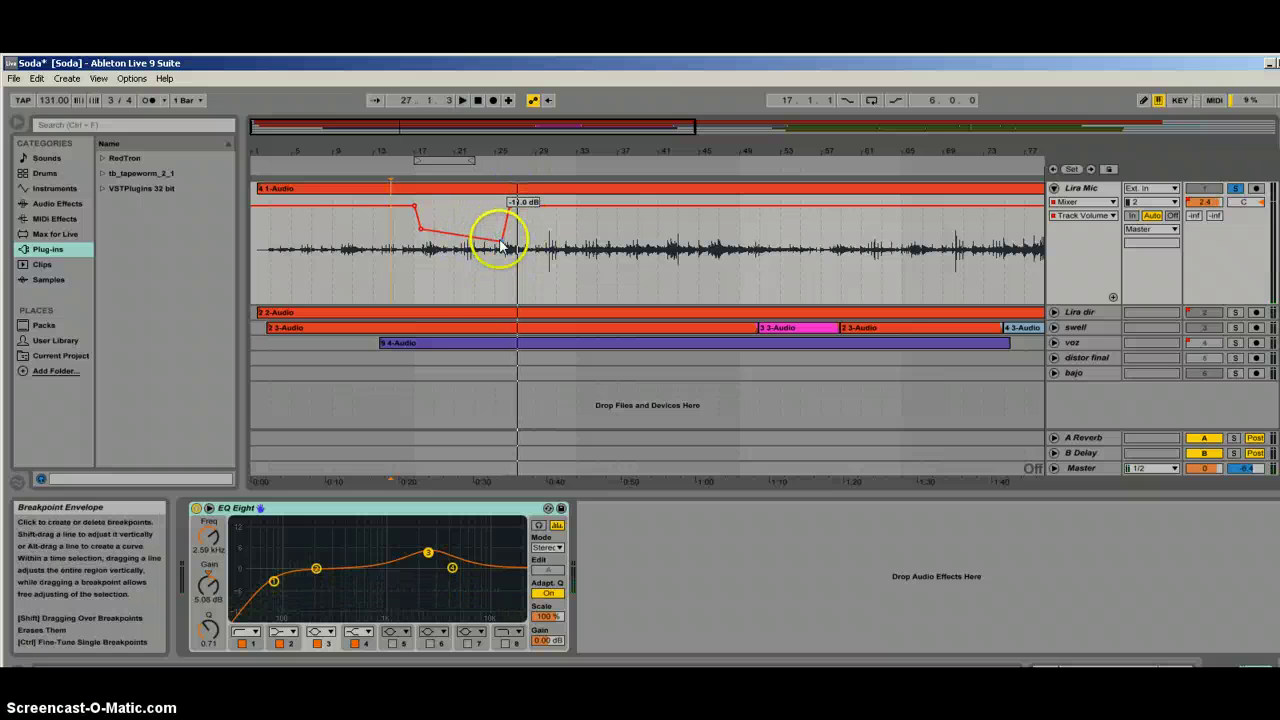
Step: Delete all breakpoints from the Lira Mic volume envelope
{"action": "left_click", "coordinate": [501, 243]}
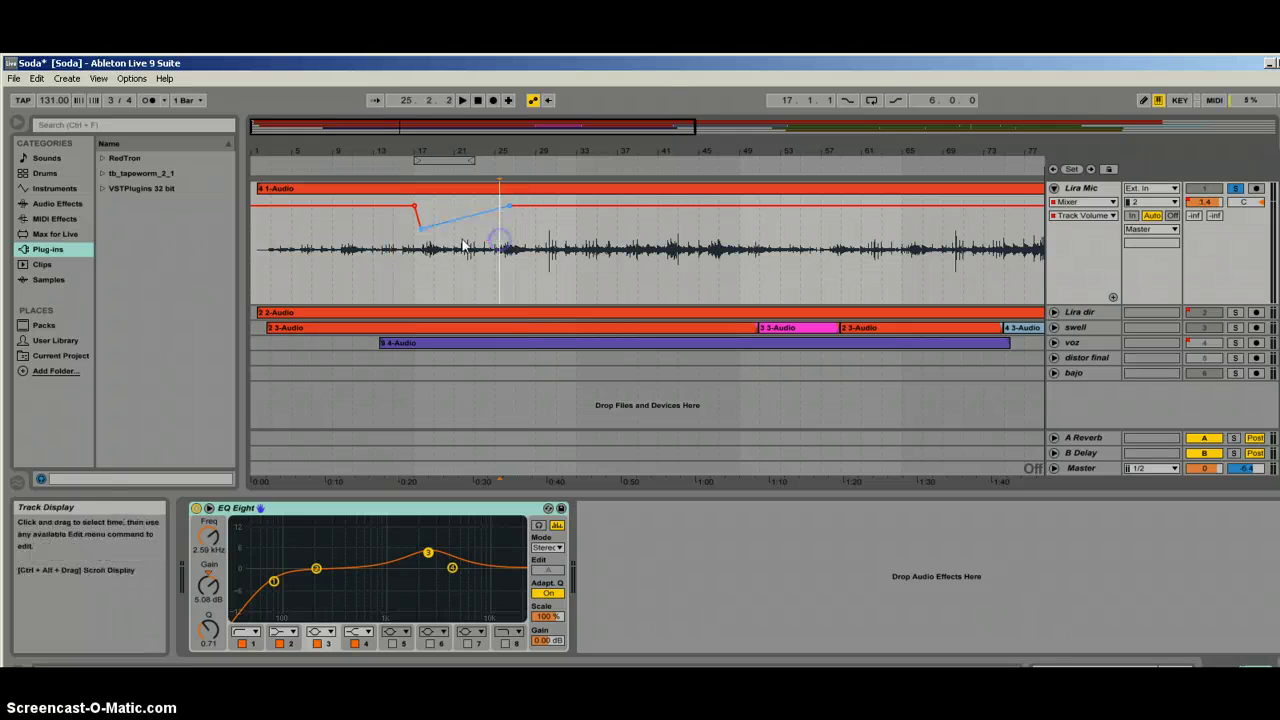
{"action": "left_click", "coordinate": [419, 226]}
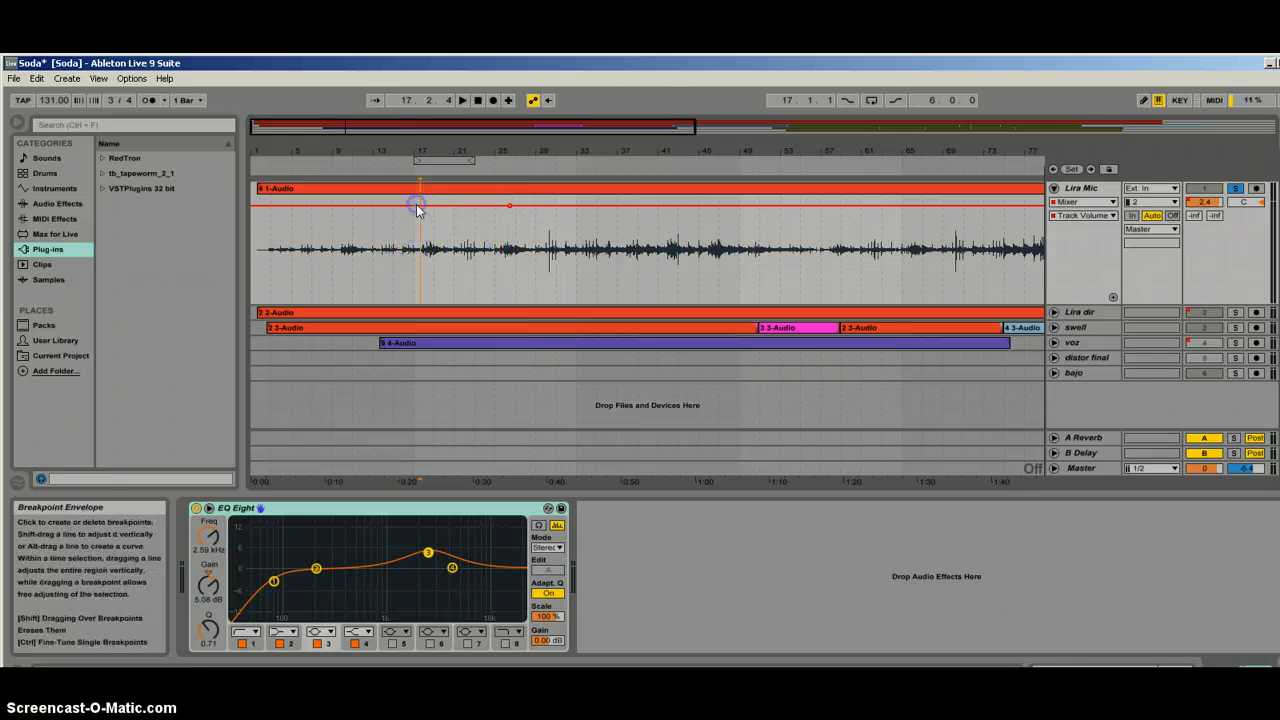
{"action": "left_click", "coordinate": [510, 207]}
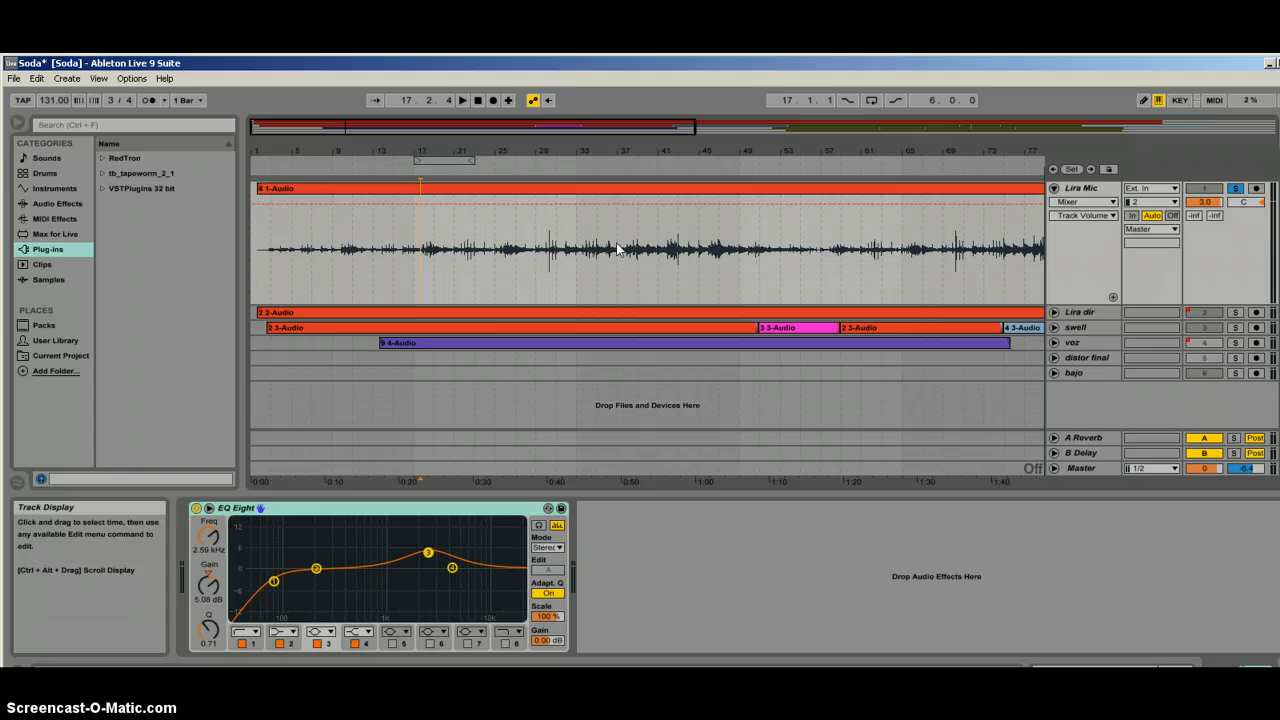
Step: Turn on Draw Mode and draw a freehand volume curve on the Lira Mic track from about bar 17 to bar 43
{"action": "left_click", "coordinate": [1143, 102]}
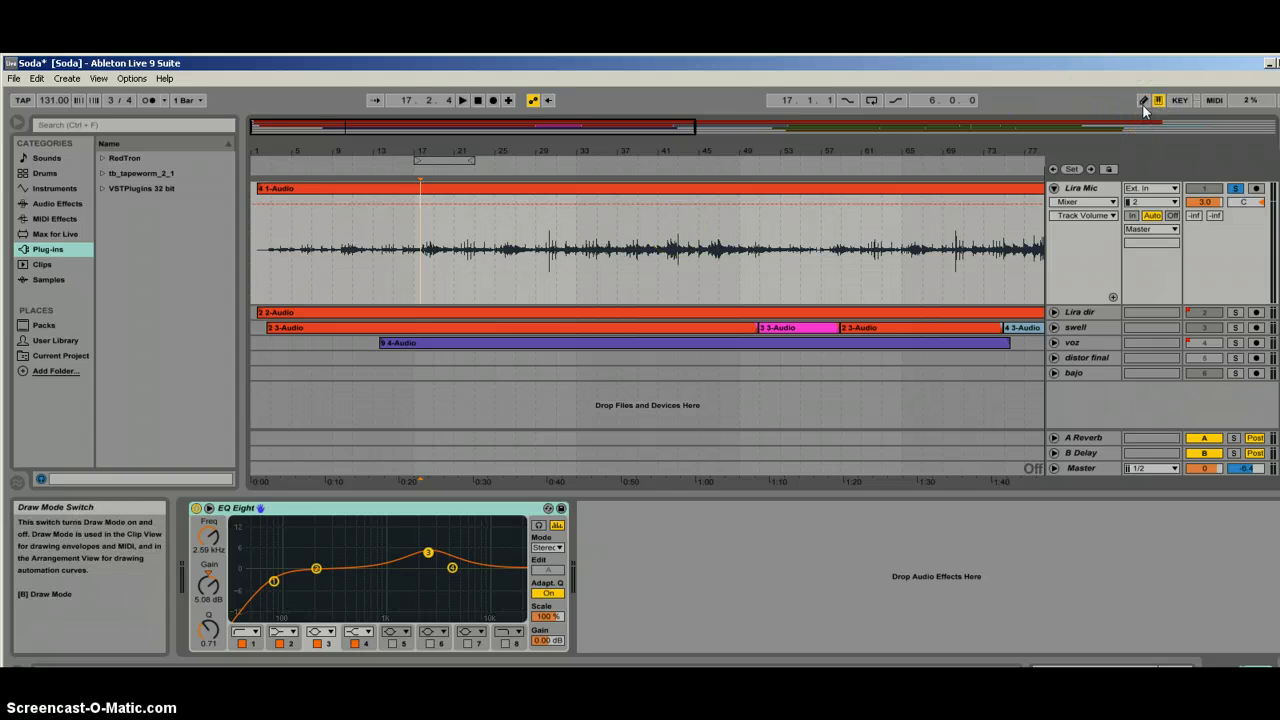
{"action": "left_click", "coordinate": [1143, 103]}
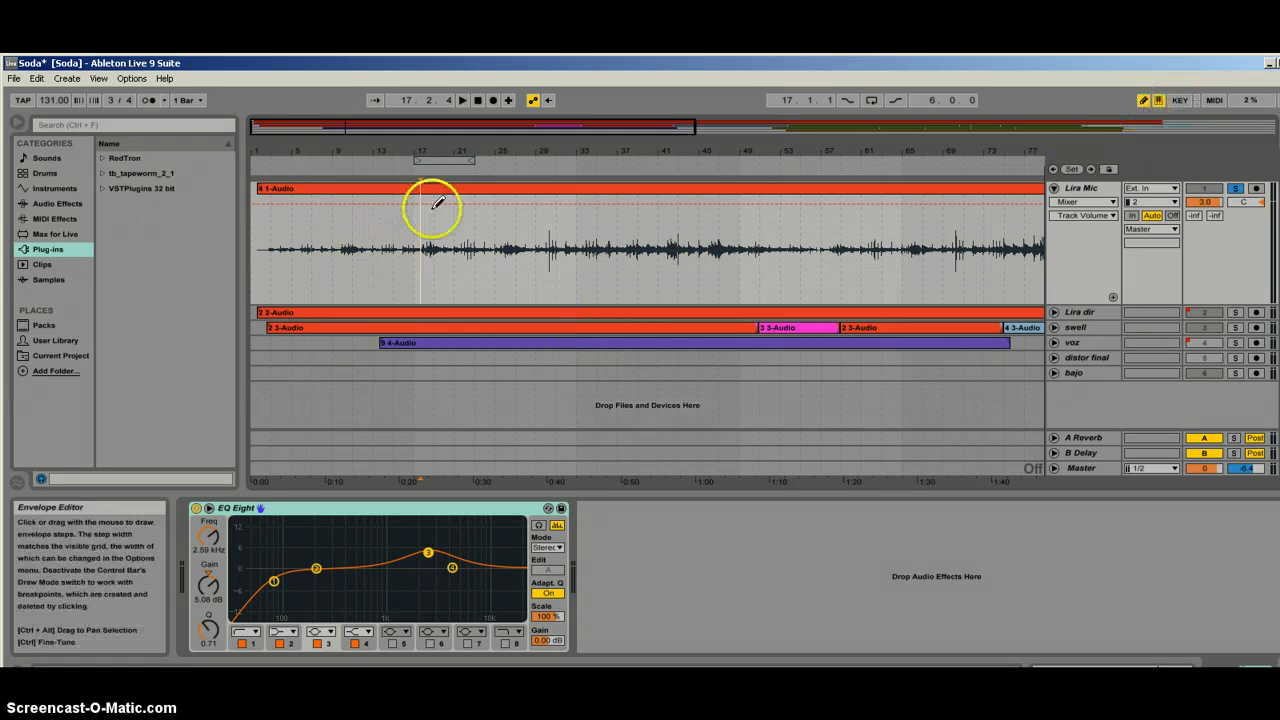
{"action": "mouse_move", "coordinate": [421, 199]}
{"action": "left_mouse_down"}
{"action": "mouse_move", "coordinate": [466, 237]}
{"action": "mouse_move", "coordinate": [511, 249]}
{"action": "mouse_move", "coordinate": [631, 209]}
{"action": "left_mouse_up"}
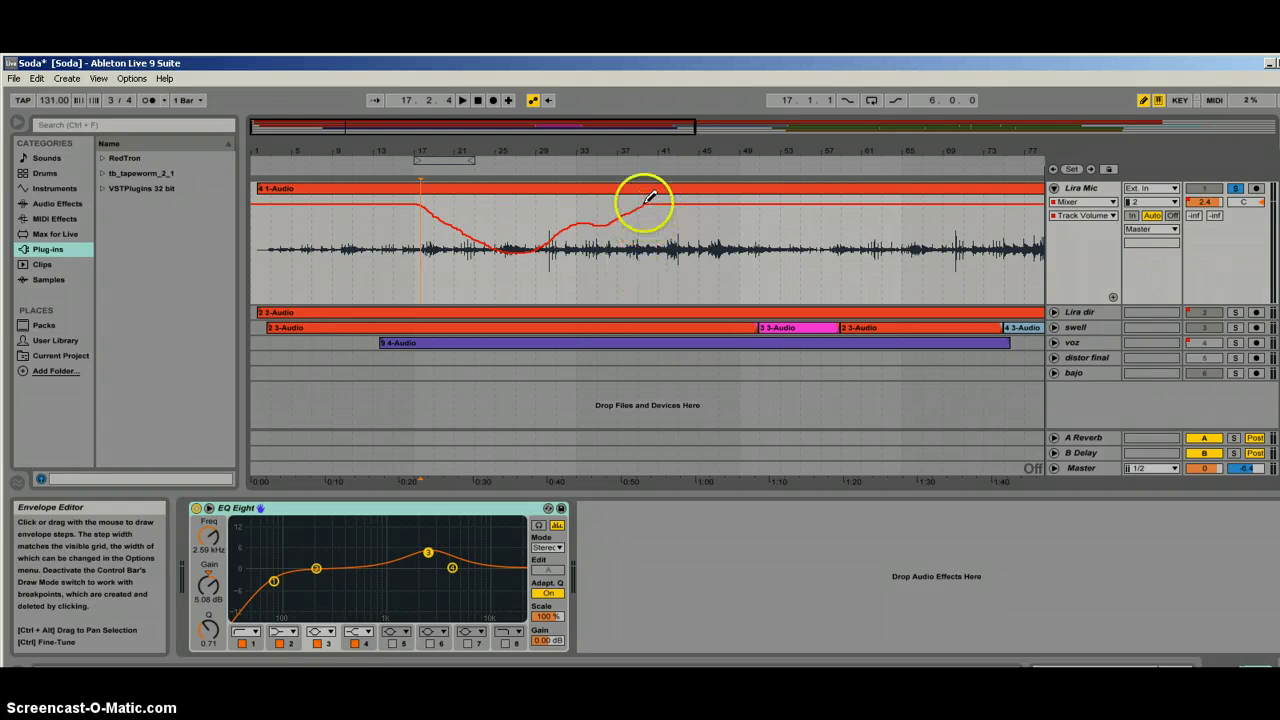
{"action": "left_click_drag", "start_coordinate": [640, 206], "coordinate": [686, 250]}
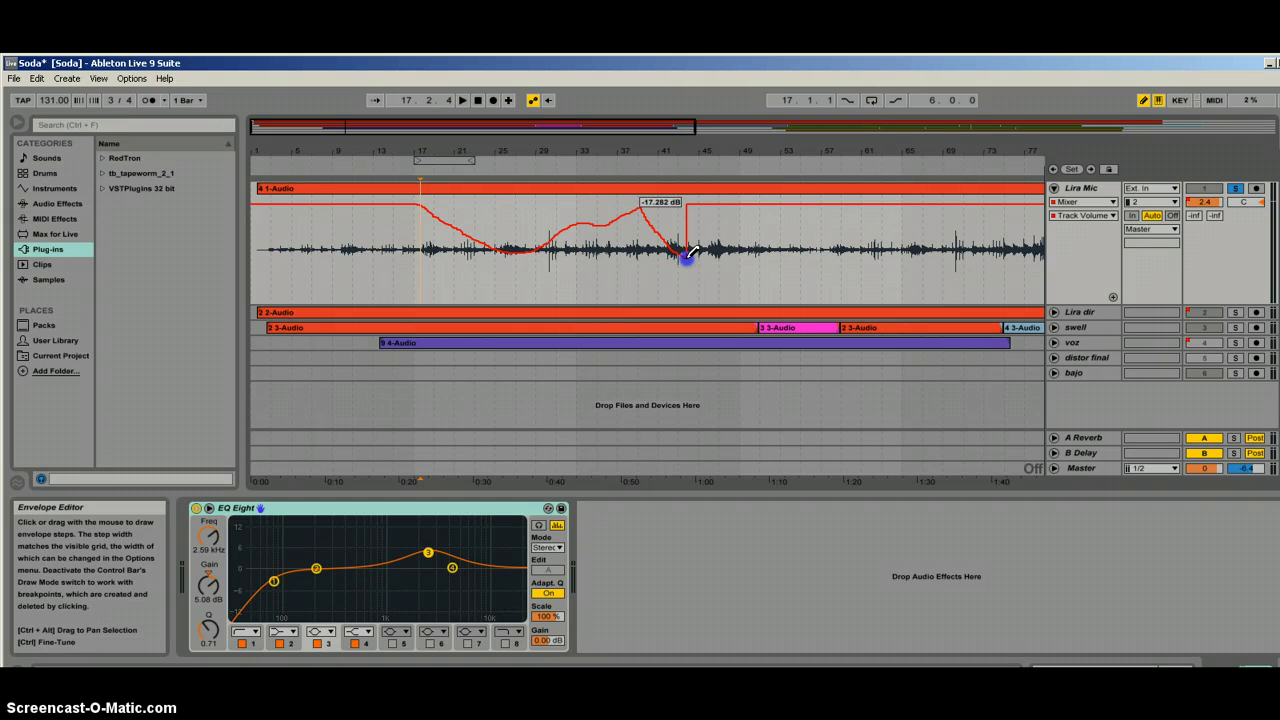
{"action": "mouse_move", "coordinate": [688, 251]}
{"action": "left_mouse_down"}
{"action": "mouse_move", "coordinate": [640, 206]}
{"action": "mouse_move", "coordinate": [665, 236]}
{"action": "mouse_move", "coordinate": [651, 202]}
{"action": "mouse_move", "coordinate": [689, 261]}
{"action": "mouse_move", "coordinate": [686, 200]}
{"action": "mouse_move", "coordinate": [663, 202]}
{"action": "left_mouse_up"}
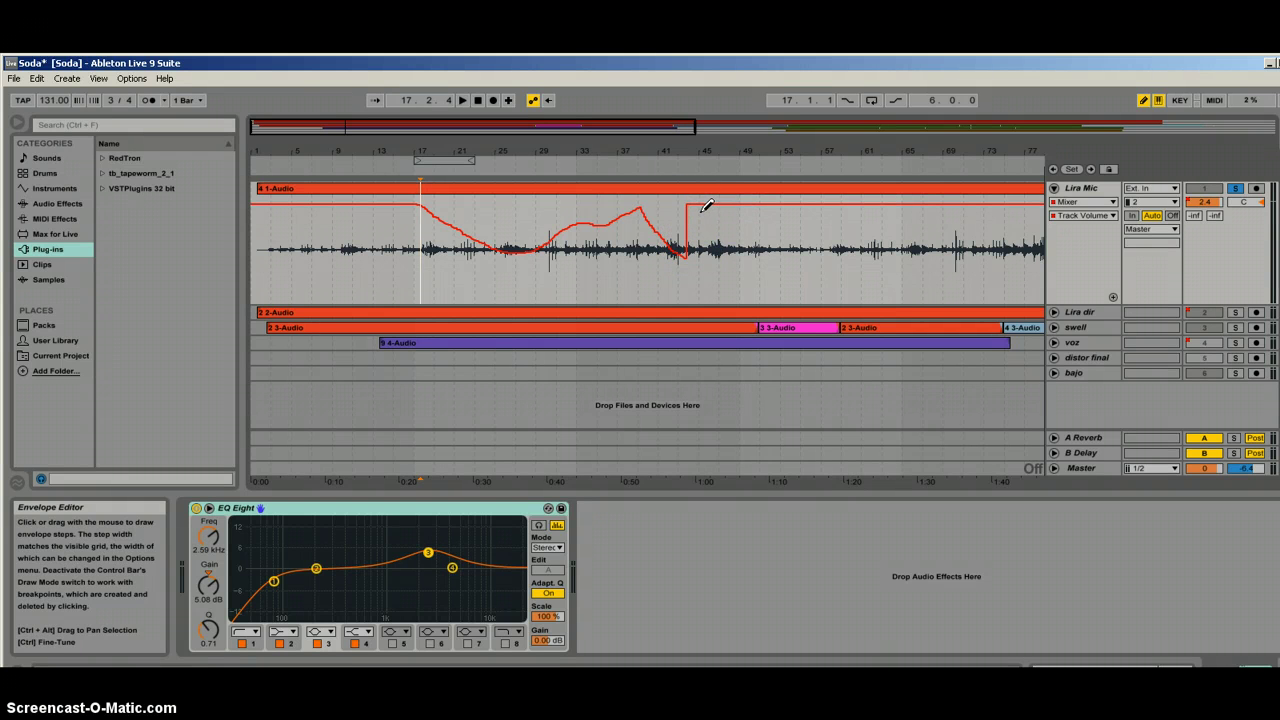
Step: Turn off Draw Mode and raise individual breakpoints of the drawn curve into spikes between about bars 18 and 23
{"action": "left_click", "coordinate": [1145, 104]}
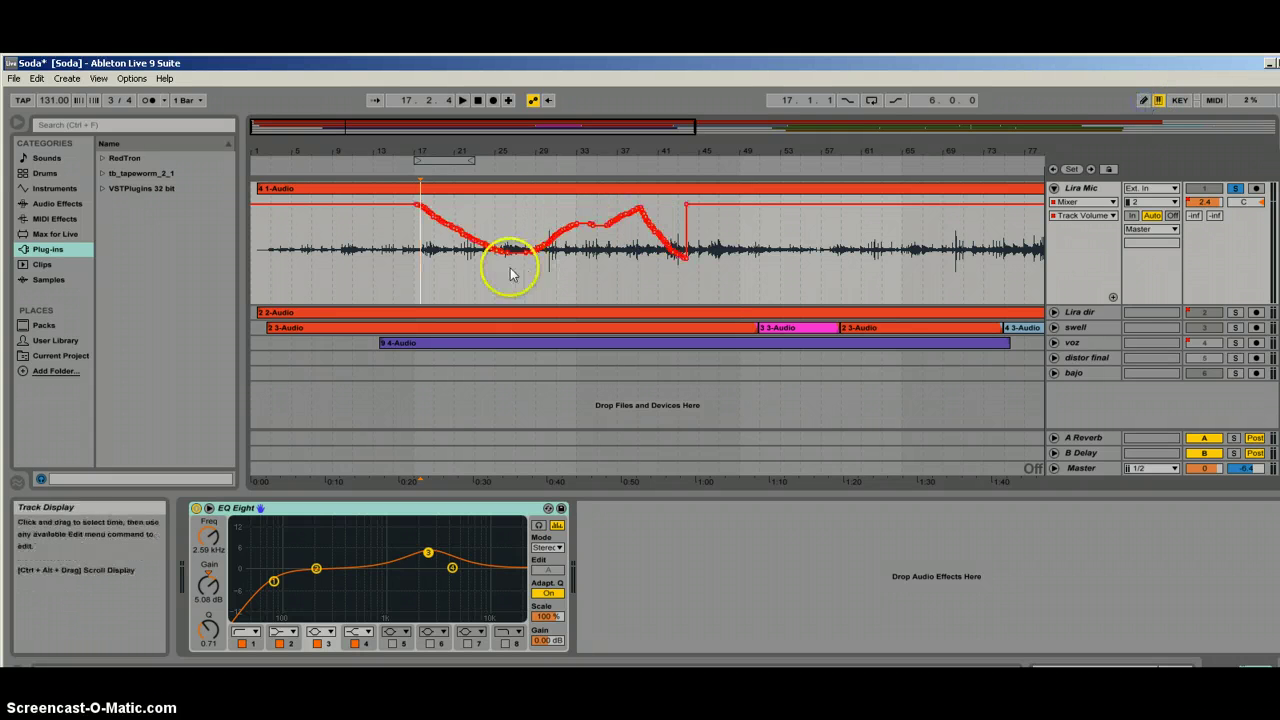
{"action": "left_click", "coordinate": [437, 222]}
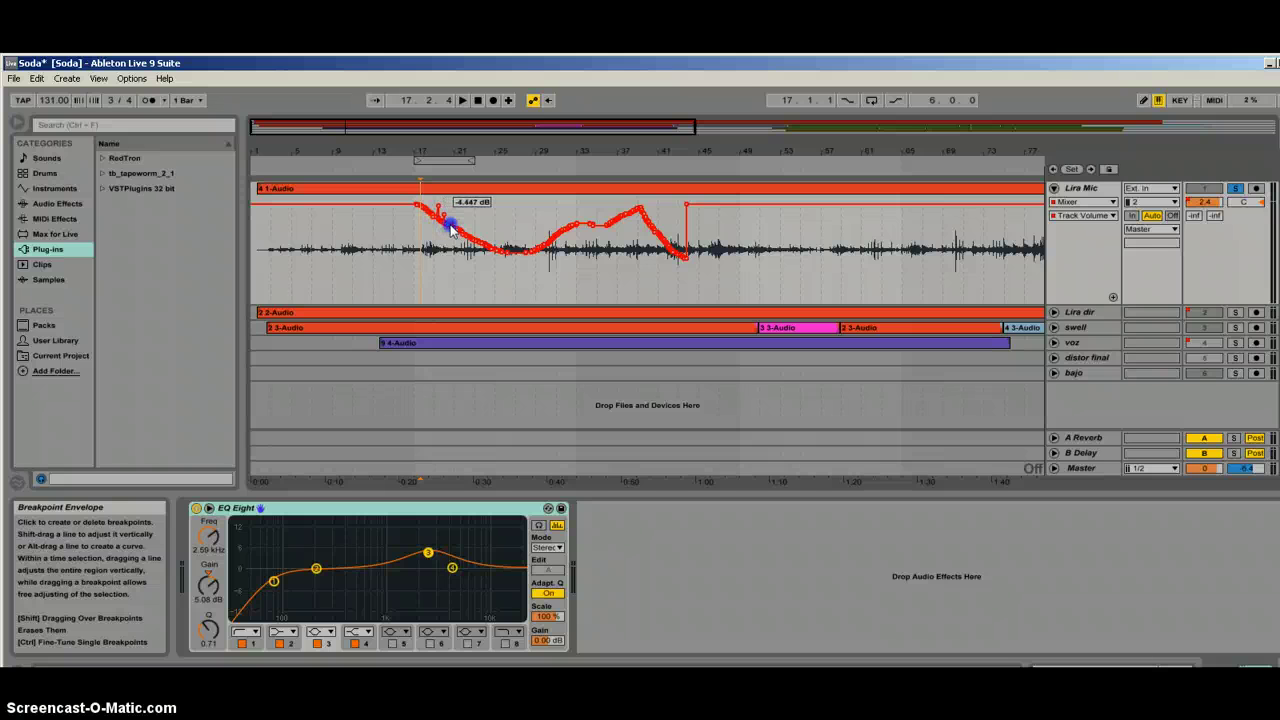
{"action": "left_click", "coordinate": [465, 240]}
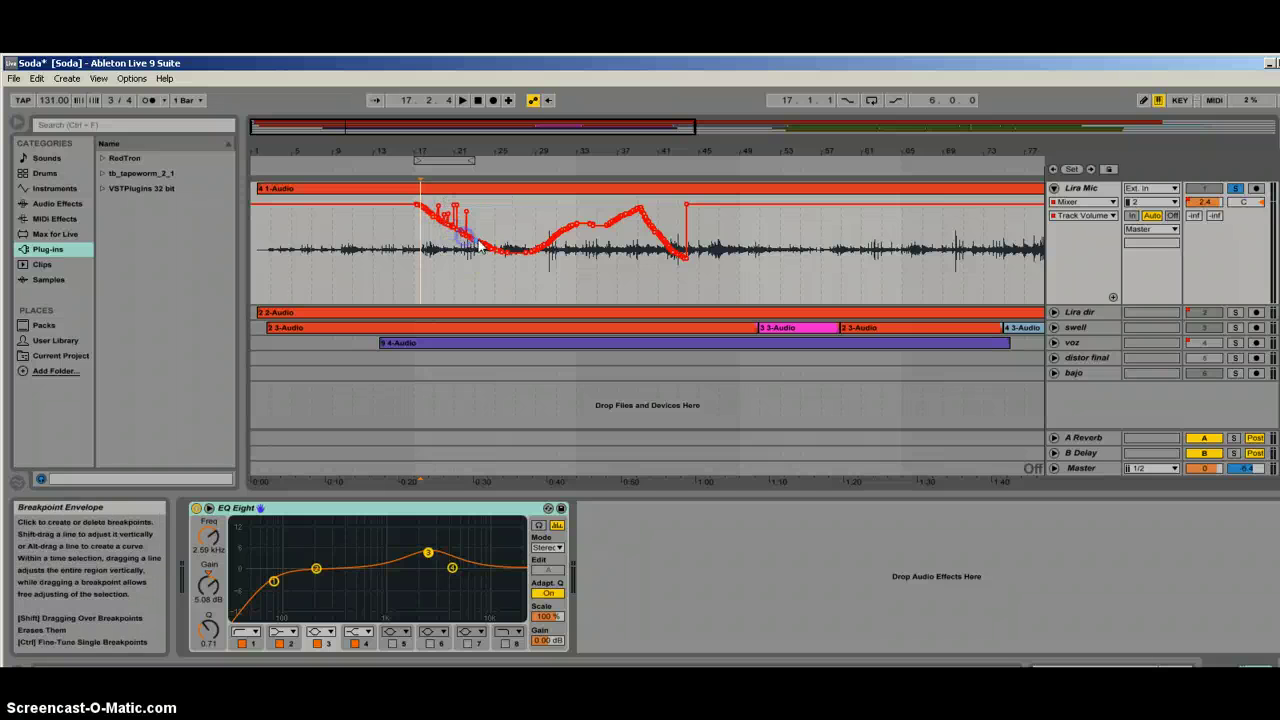
{"action": "left_click_drag", "start_coordinate": [480, 245], "coordinate": [480, 203]}
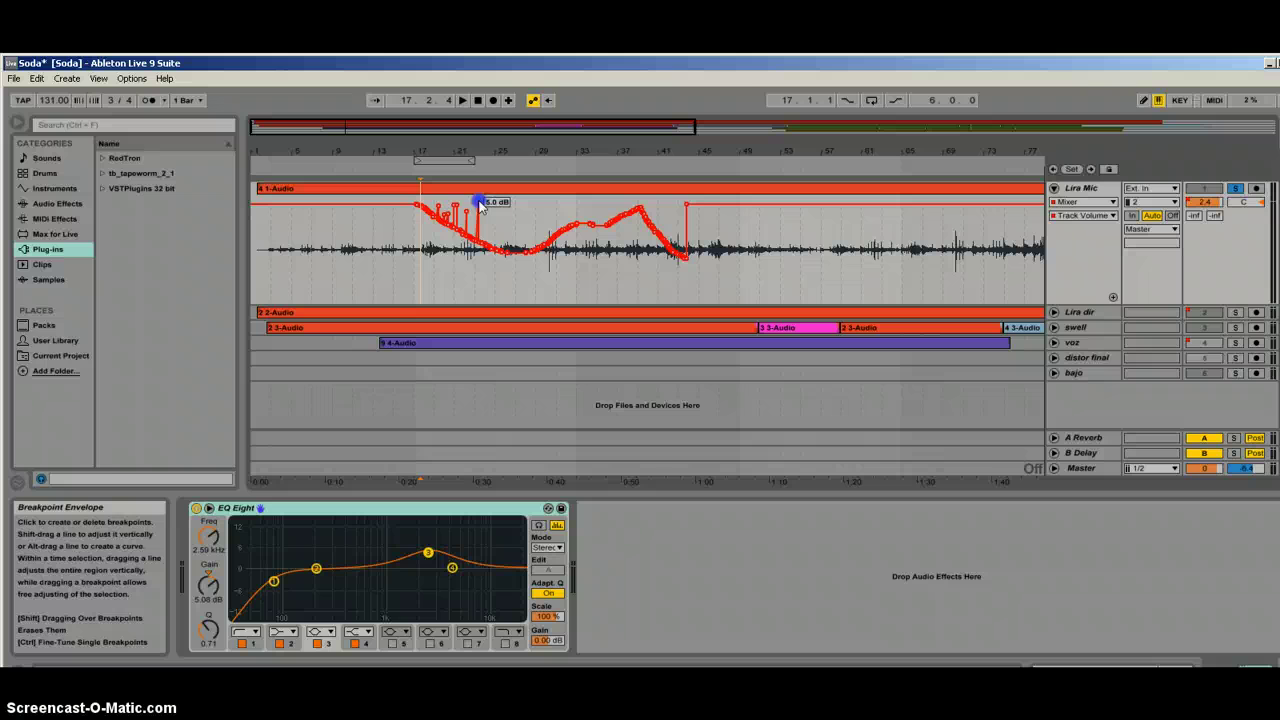
Step: Play the arrangement from just before bar 17 to hear the drawn volume automation
{"action": "left_click", "coordinate": [420, 238]}
{"action": "key", "text": "space"}
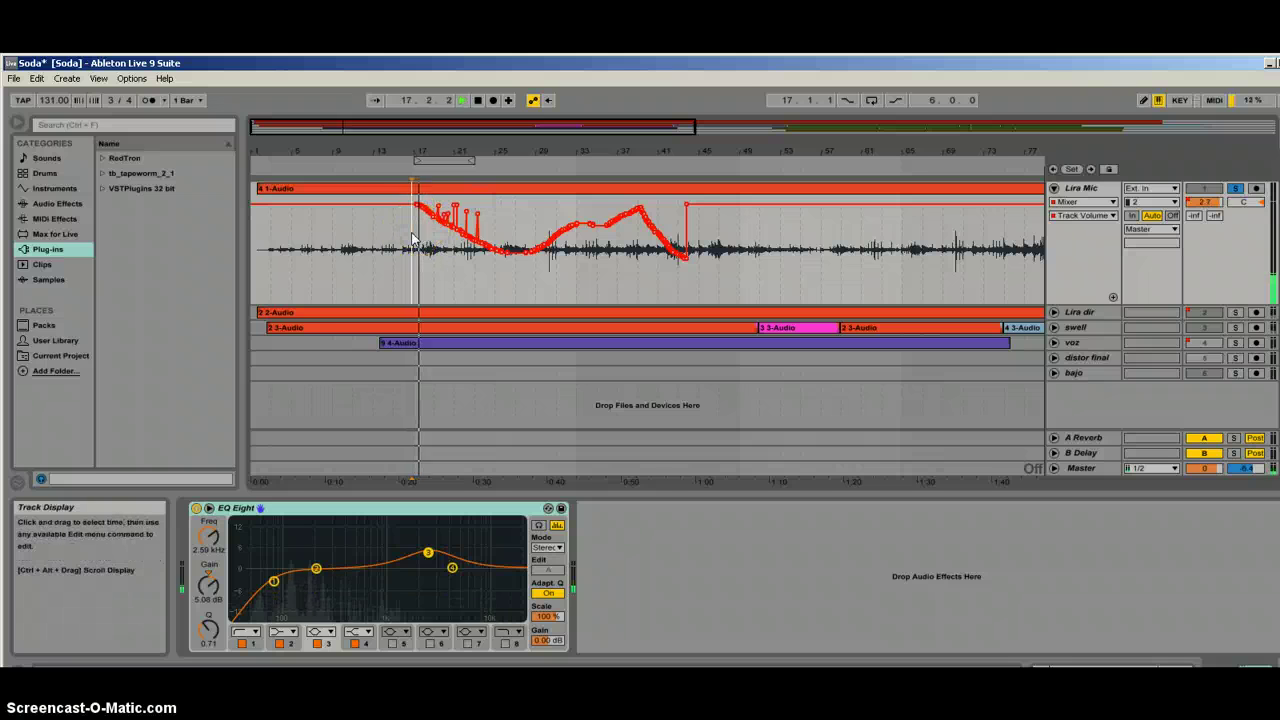
{"action": "left_click", "coordinate": [429, 223]}
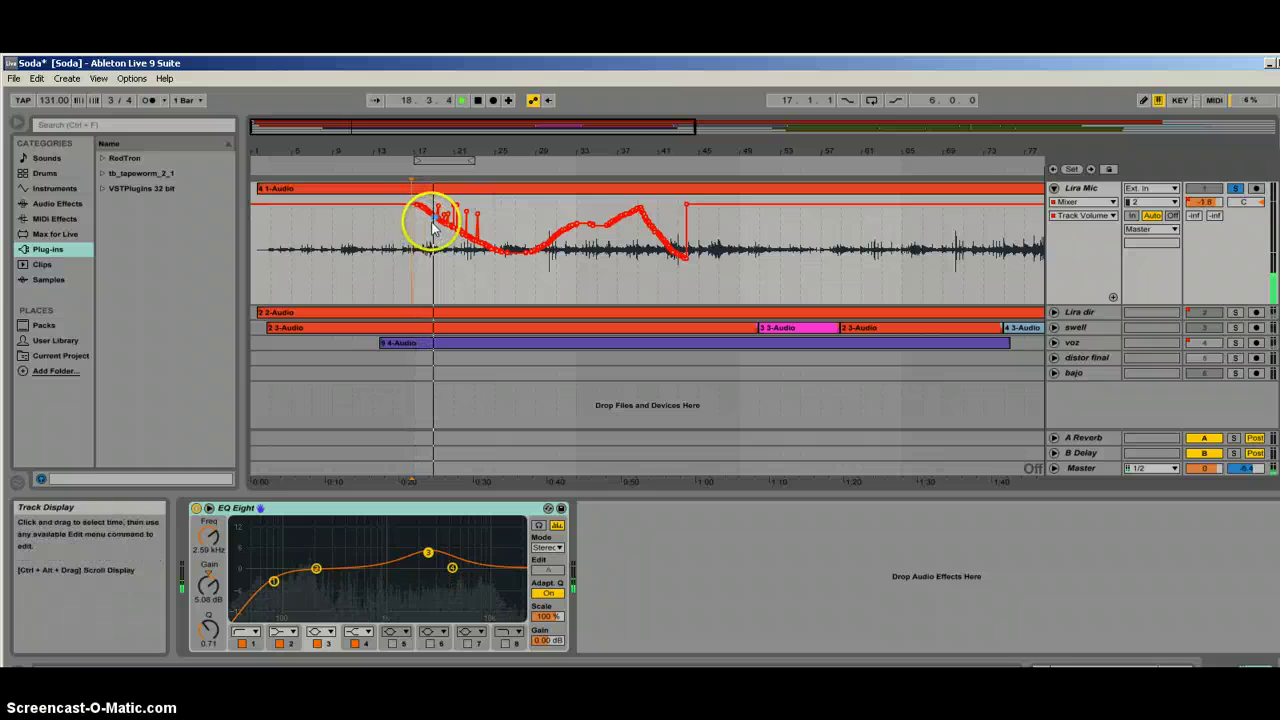
Step: Stop playback and clear the drawn volume automation from the Lira Mic track
{"action": "mouse_move", "coordinate": [435, 228]}
{"action": "left_mouse_down"}
{"action": "mouse_move", "coordinate": [451, 223]}
{"action": "mouse_move", "coordinate": [471, 257]}
{"action": "mouse_move", "coordinate": [466, 243]}
{"action": "mouse_move", "coordinate": [436, 275]}
{"action": "mouse_move", "coordinate": [467, 236]}
{"action": "mouse_move", "coordinate": [478, 255]}
{"action": "mouse_move", "coordinate": [505, 236]}
{"action": "mouse_move", "coordinate": [477, 236]}
{"action": "mouse_move", "coordinate": [486, 246]}
{"action": "left_mouse_up"}
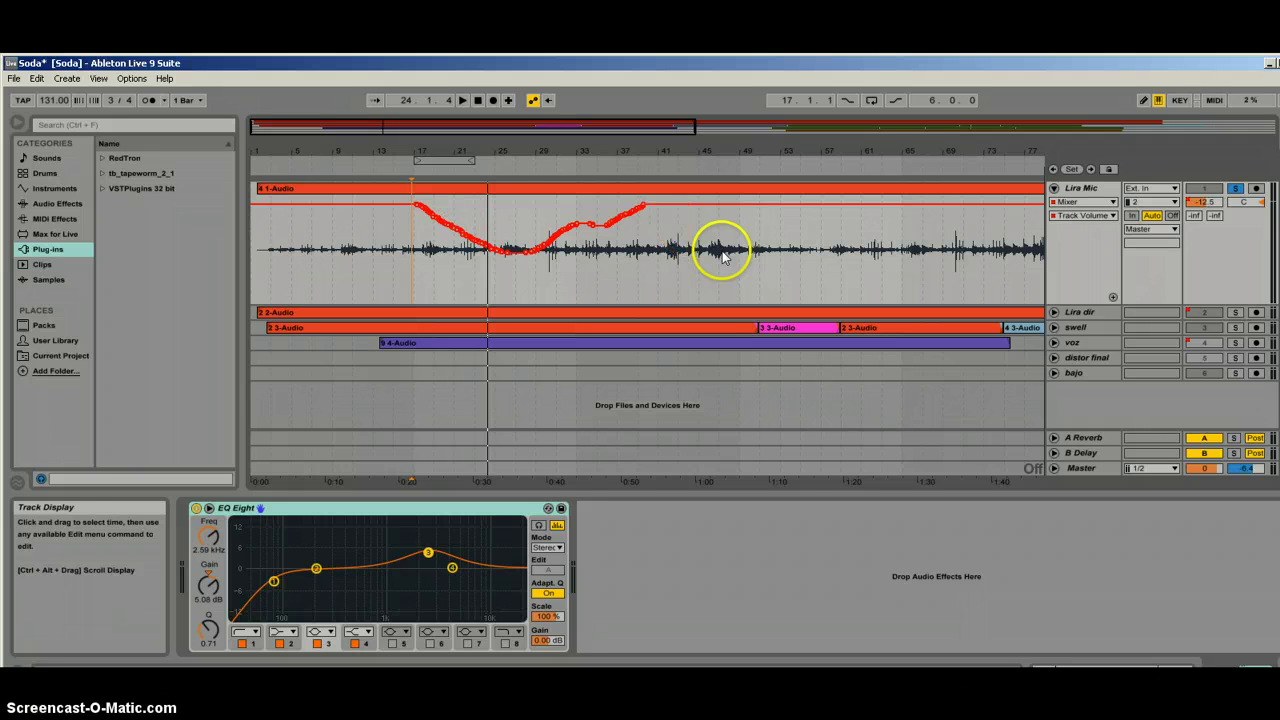
{"action": "key", "text": "ctrl+z"}
{"action": "left_click", "coordinate": [508, 205]}
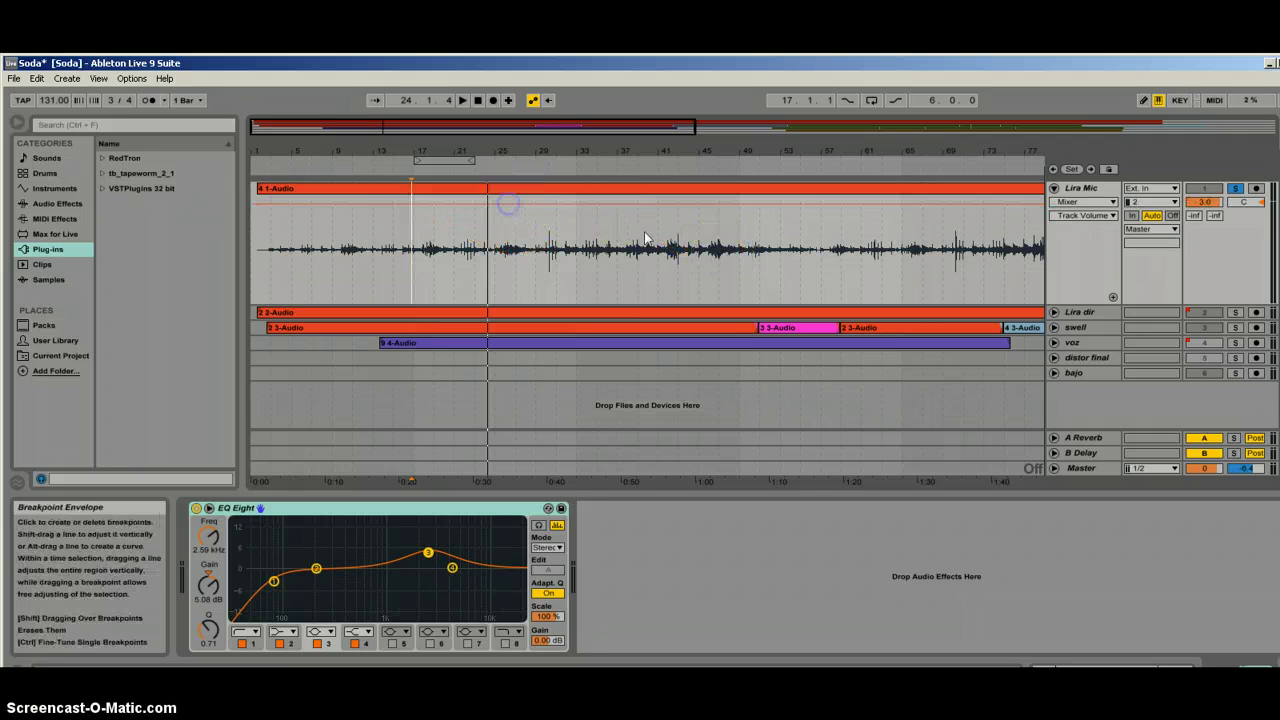
{"action": "left_click", "coordinate": [486, 115]}
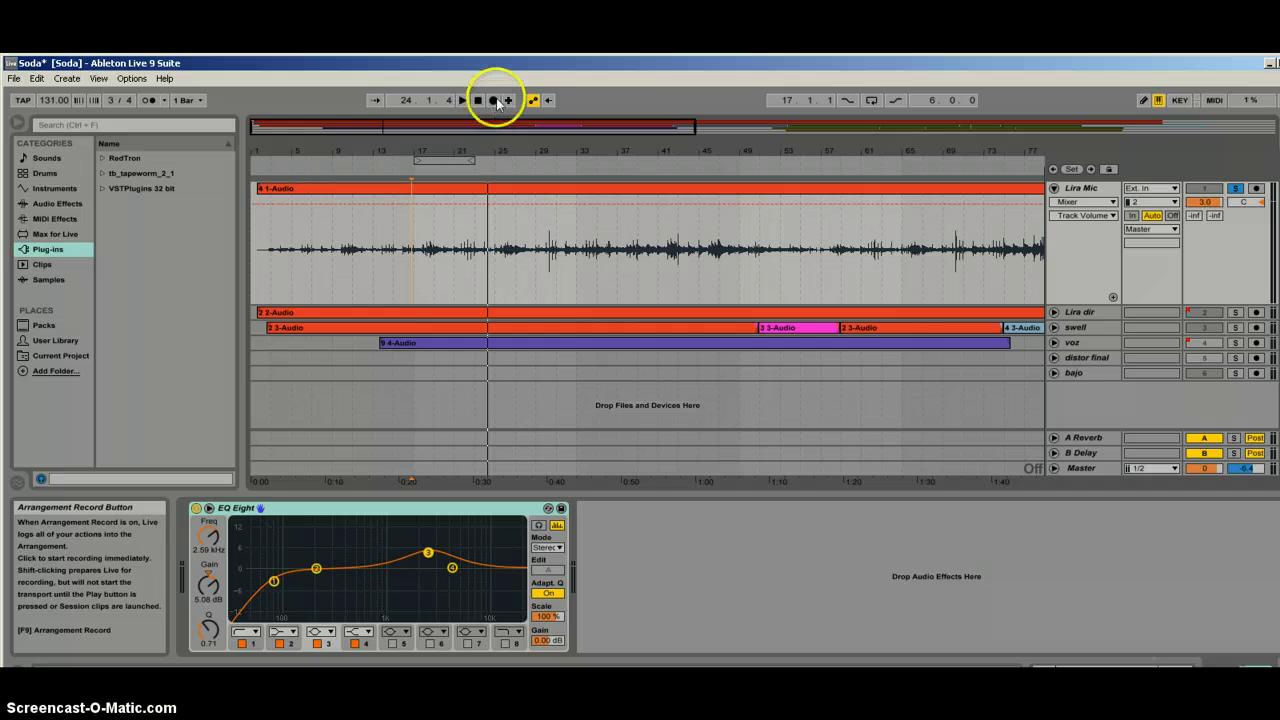
{"action": "left_click", "coordinate": [493, 100]}
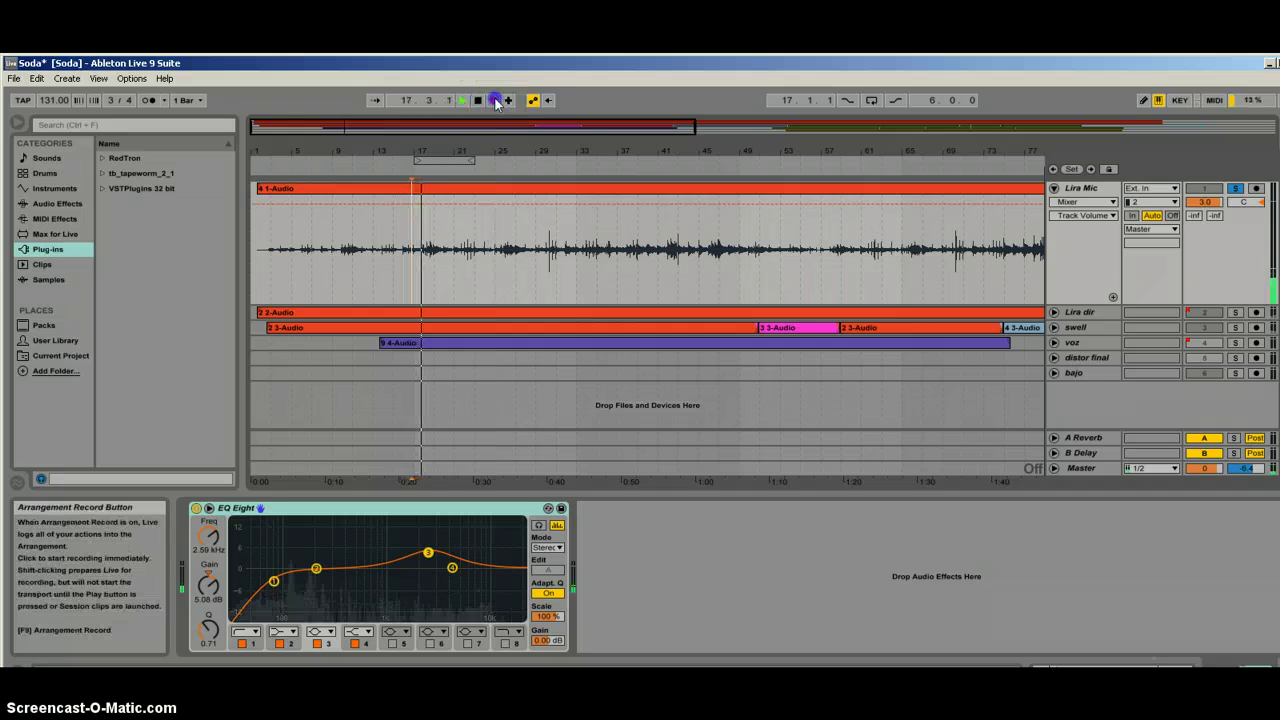
{"action": "left_click", "coordinate": [479, 100]}
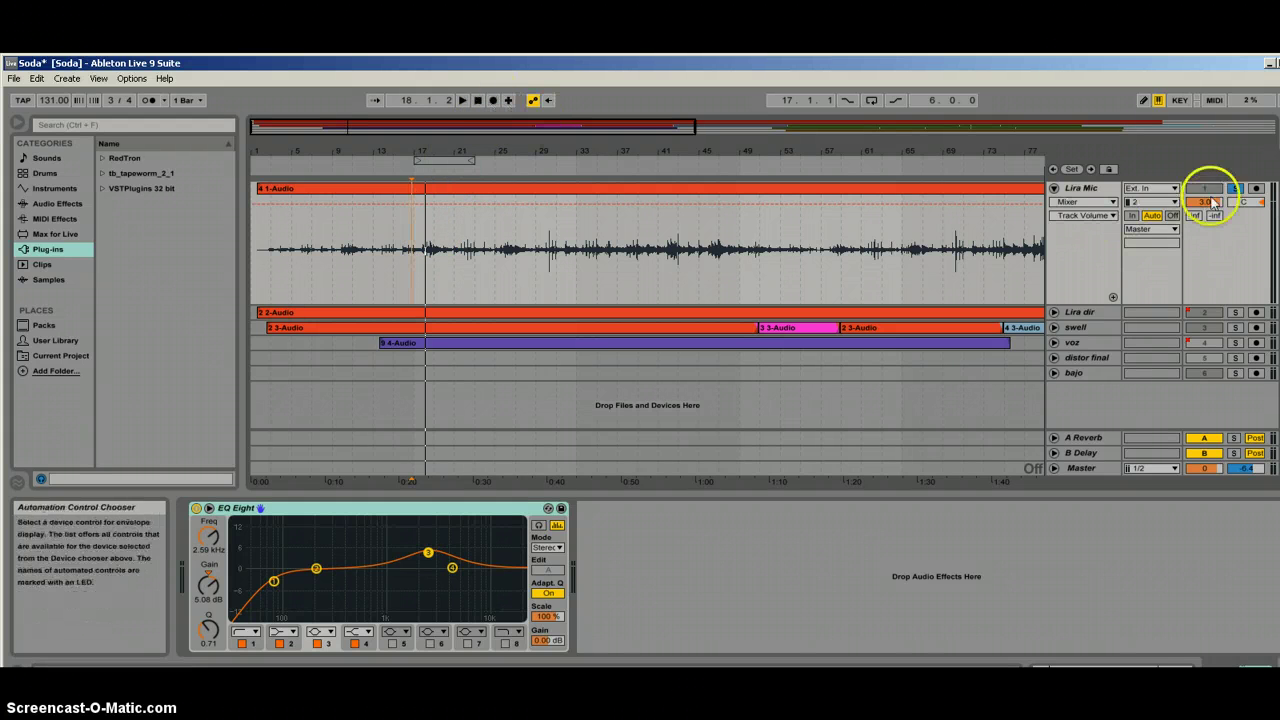
{"action": "mouse_move", "coordinate": [1203, 203]}
{"action": "left_mouse_down"}
{"action": "mouse_move", "coordinate": [1221, 200]}
{"action": "mouse_move", "coordinate": [1193, 184]}
{"action": "mouse_move", "coordinate": [1206, 207]}
{"action": "left_mouse_up"}
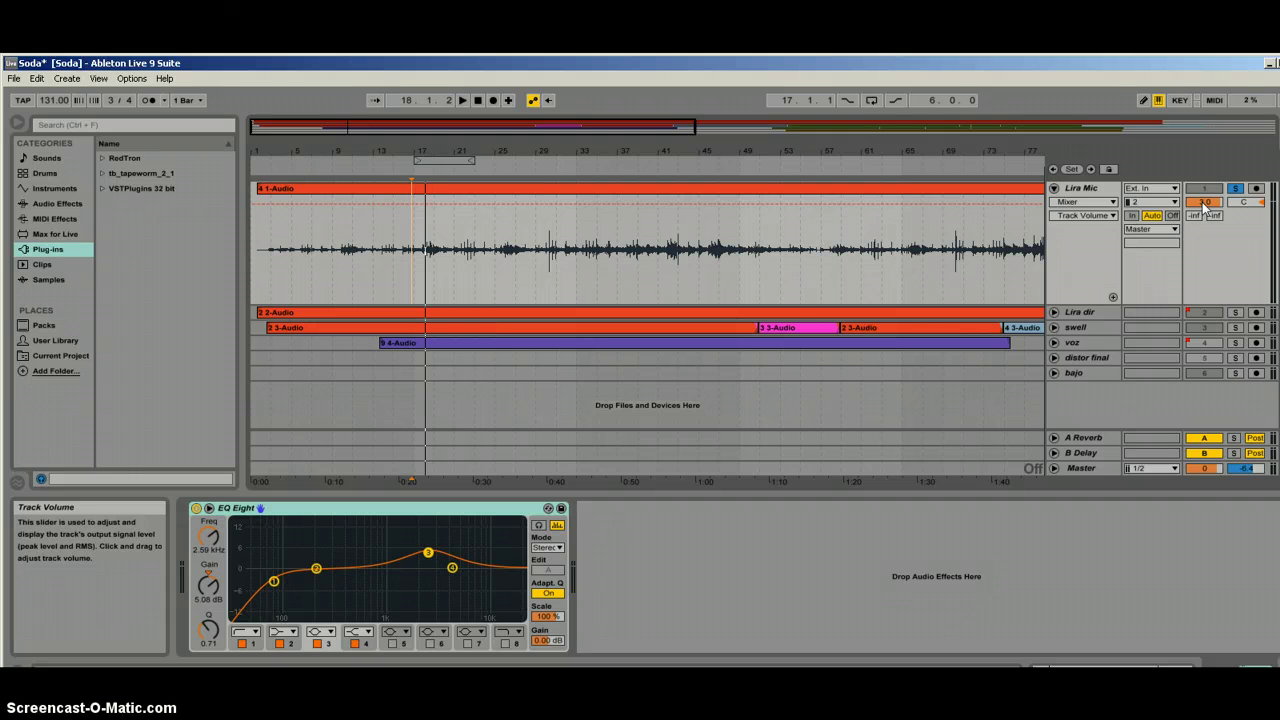
Step: Record live volume automation on Lira Mic between about bars 18 and 28, lowering the level to -13.2 dB and raising it to -4.1 dB
{"action": "left_click", "coordinate": [492, 101]}
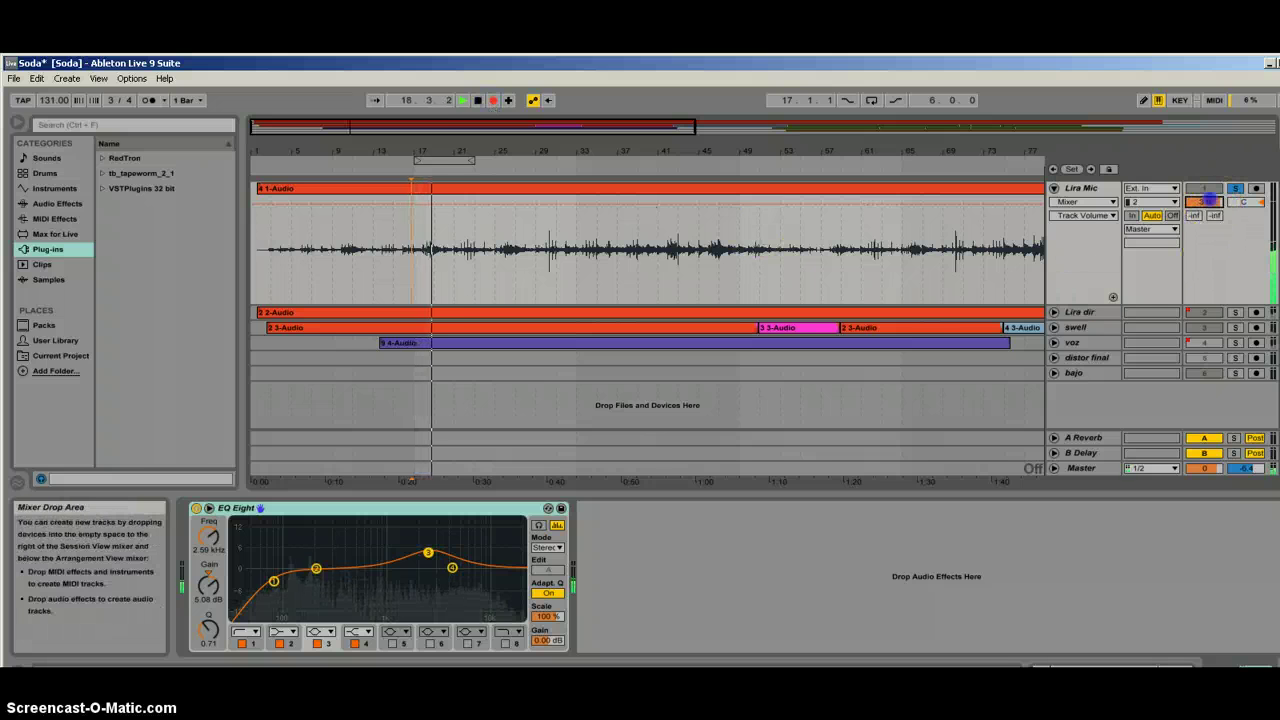
{"action": "left_click_drag", "start_coordinate": [1207, 200], "coordinate": [1207, 210]}
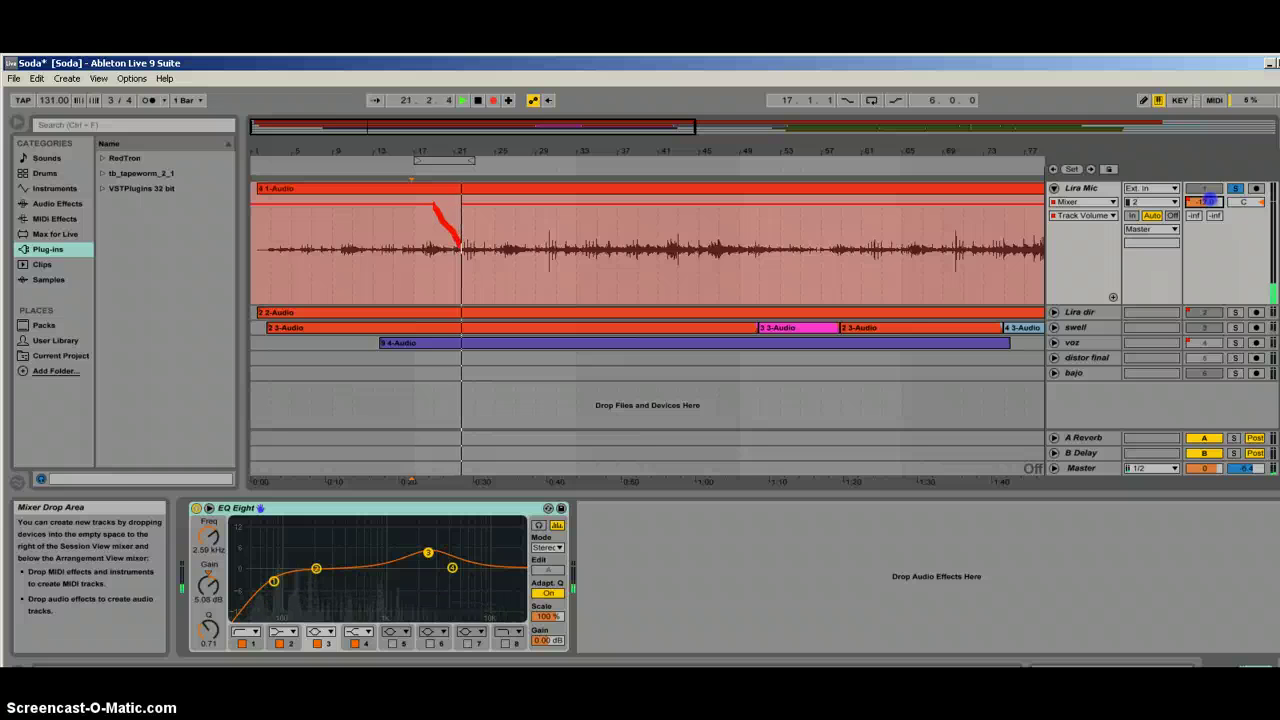
{"action": "left_click_drag", "start_coordinate": [486, 257], "coordinate": [435, 245]}
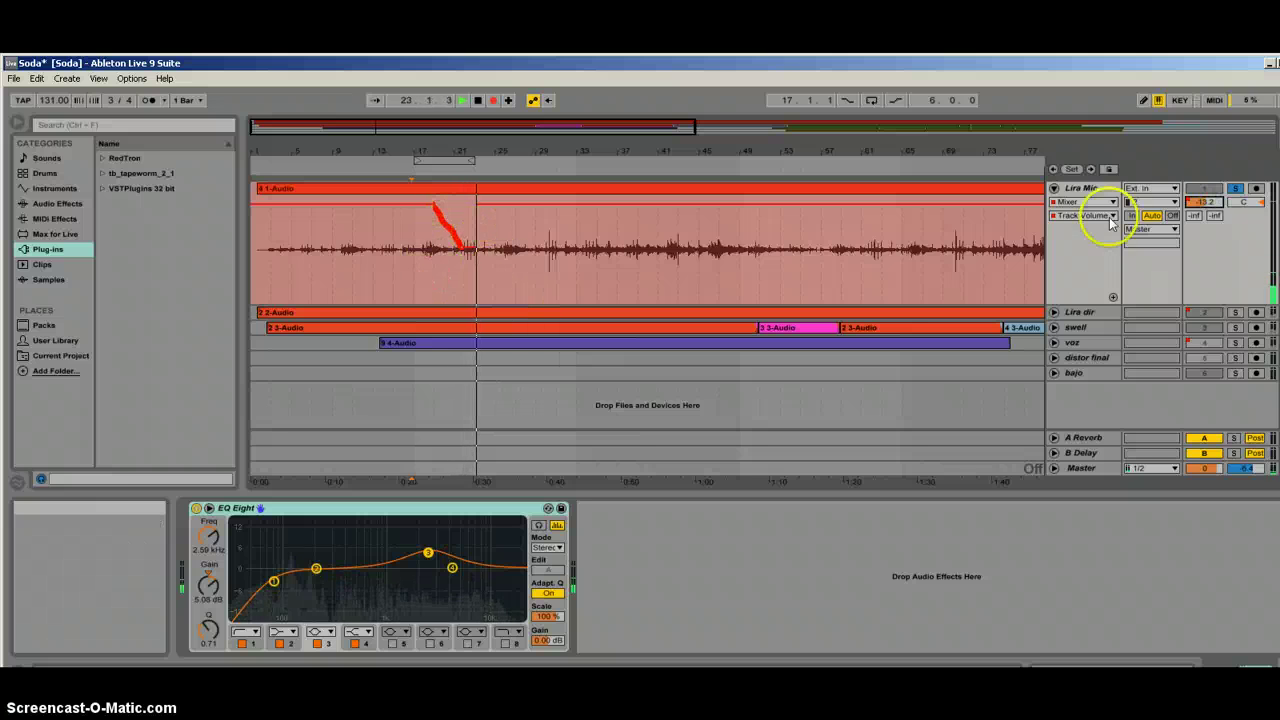
{"action": "left_click_drag", "start_coordinate": [1207, 205], "coordinate": [1203, 201]}
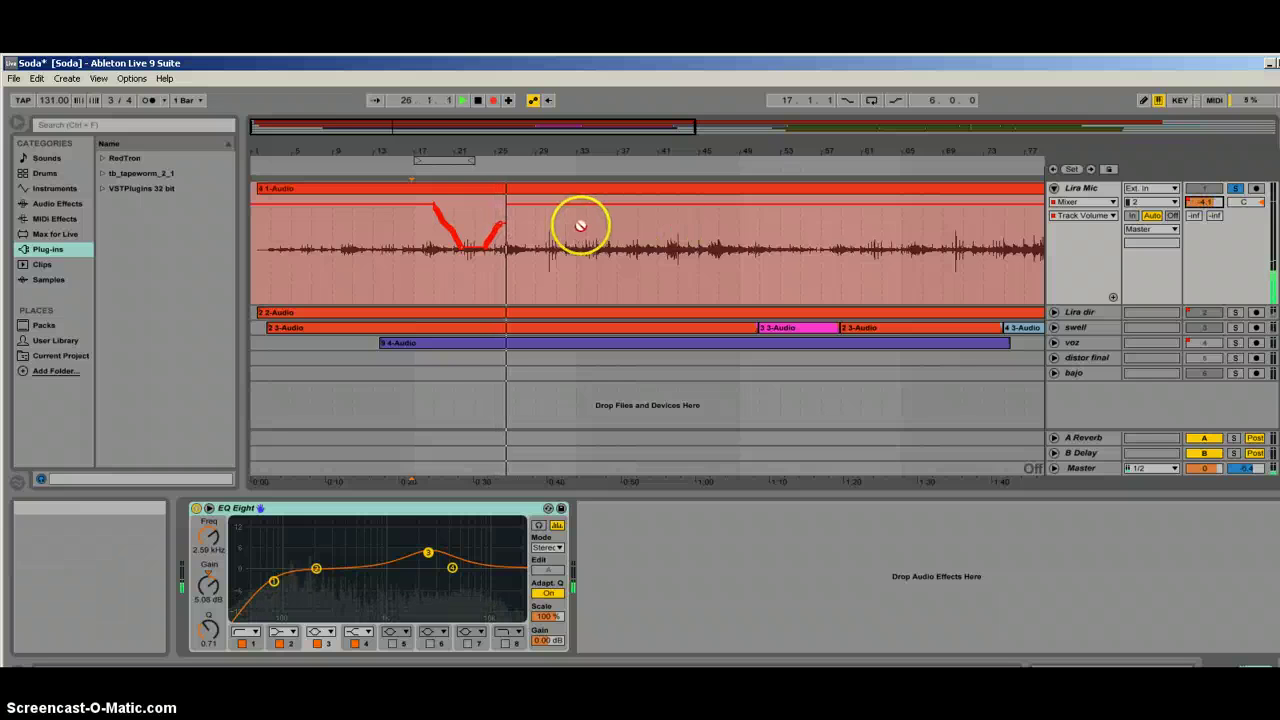
{"action": "left_click", "coordinate": [492, 100]}
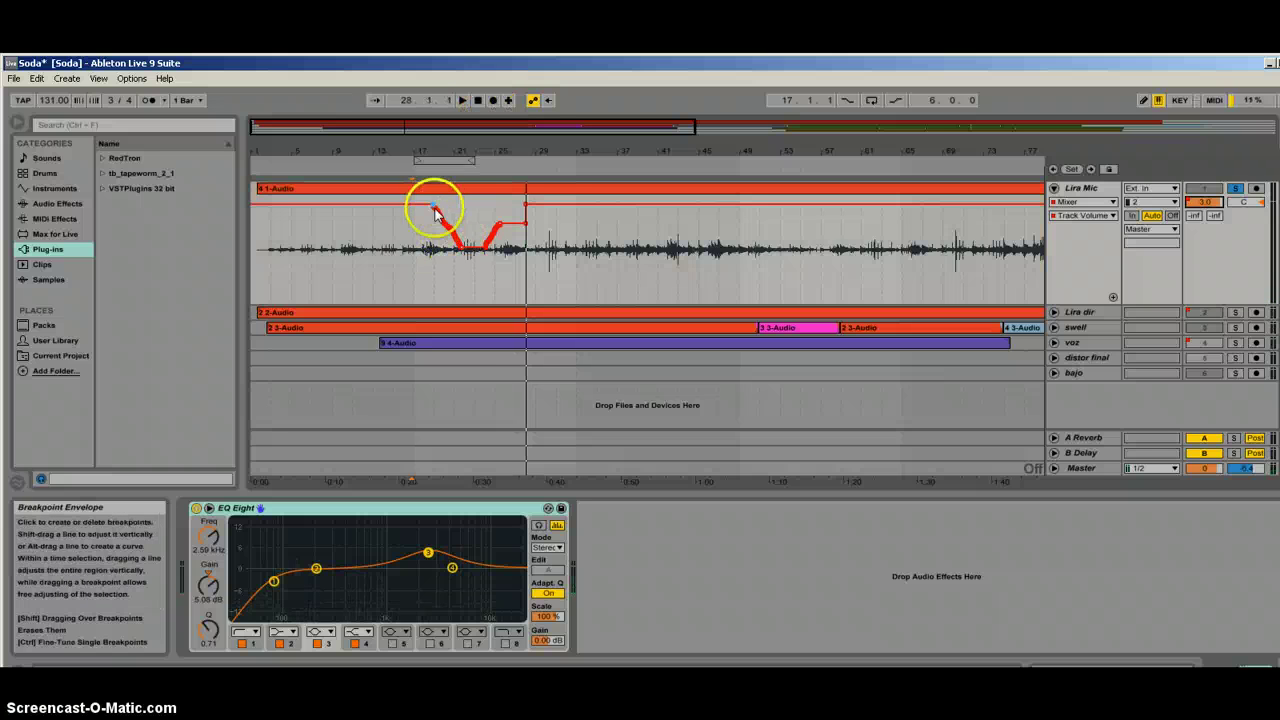
Step: Bring the recorded Lira Mic volume up to 3.0 dB from about bar 25 and delete the extra breakpoint near bar 28
{"action": "left_click_drag", "start_coordinate": [433, 215], "coordinate": [473, 256]}
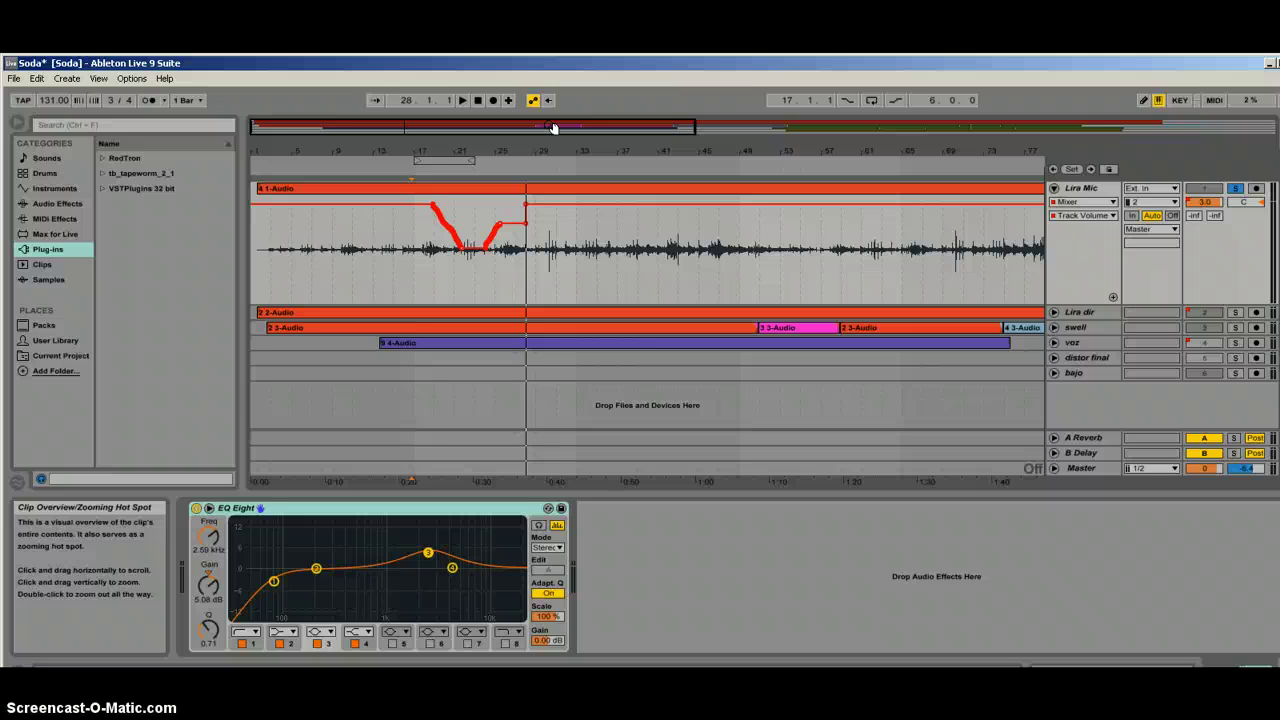
{"action": "left_click", "coordinate": [500, 224]}
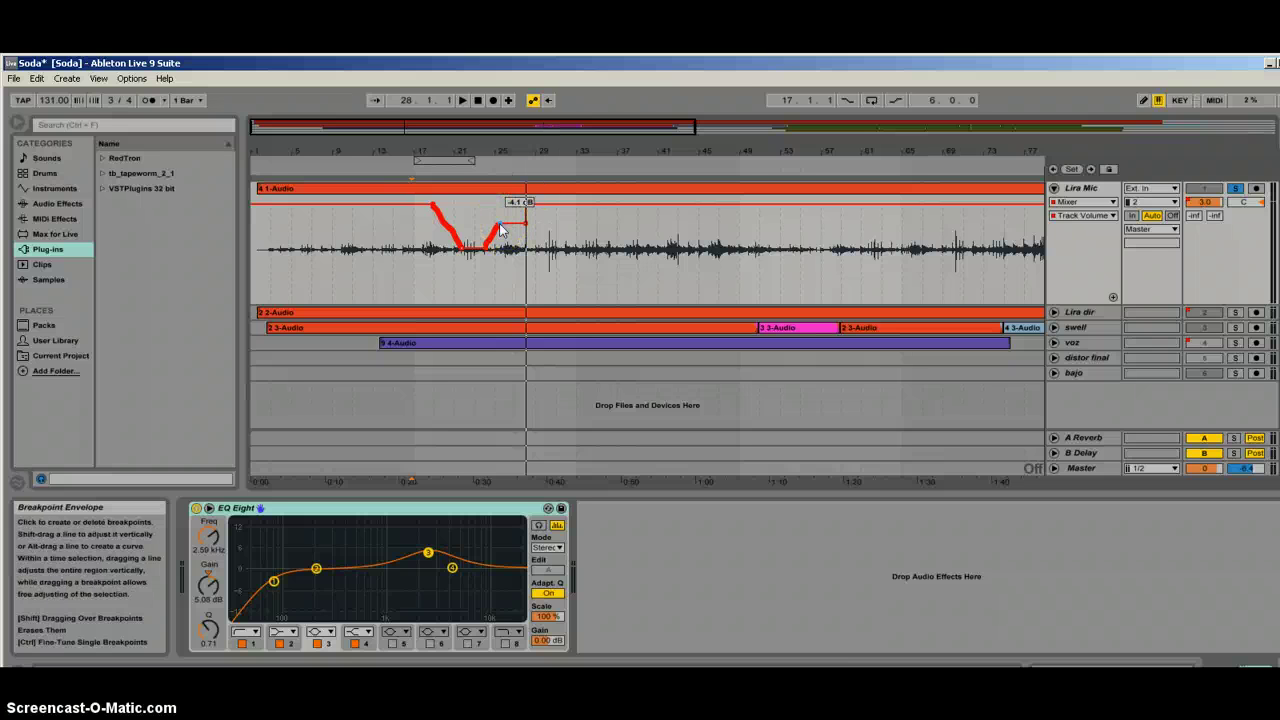
{"action": "left_click", "coordinate": [523, 222]}
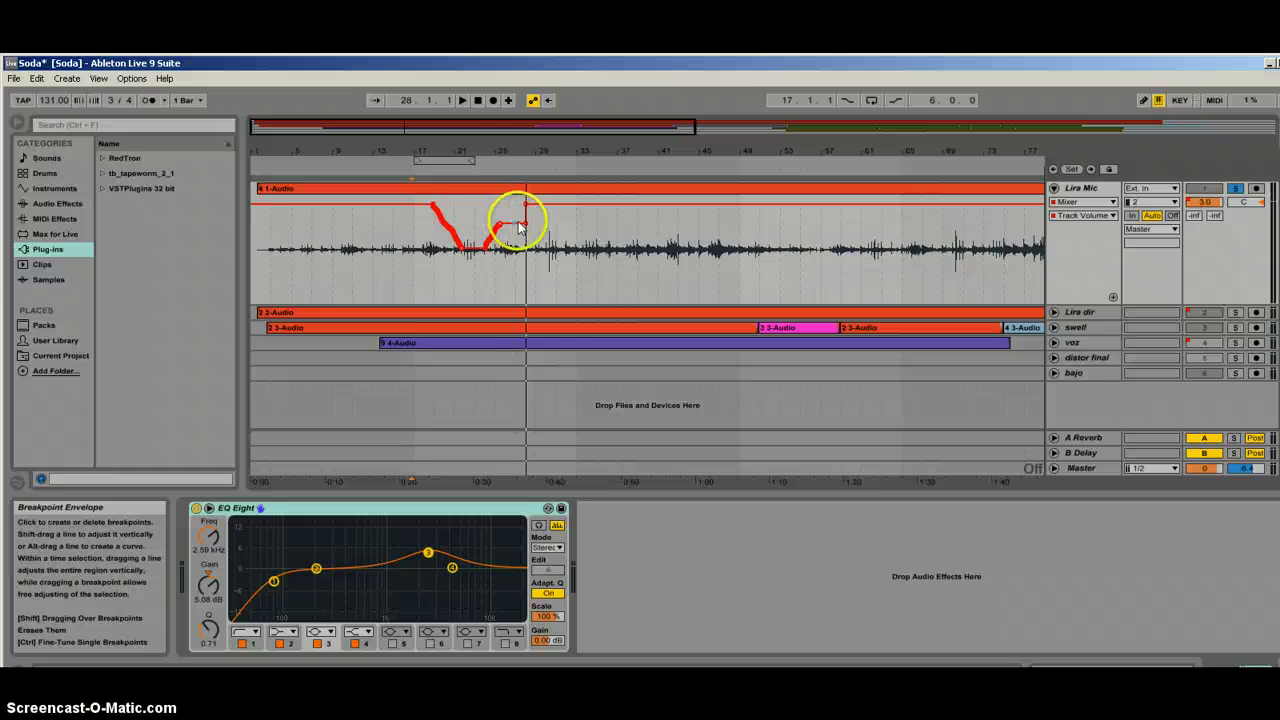
{"action": "left_click", "coordinate": [507, 103]}
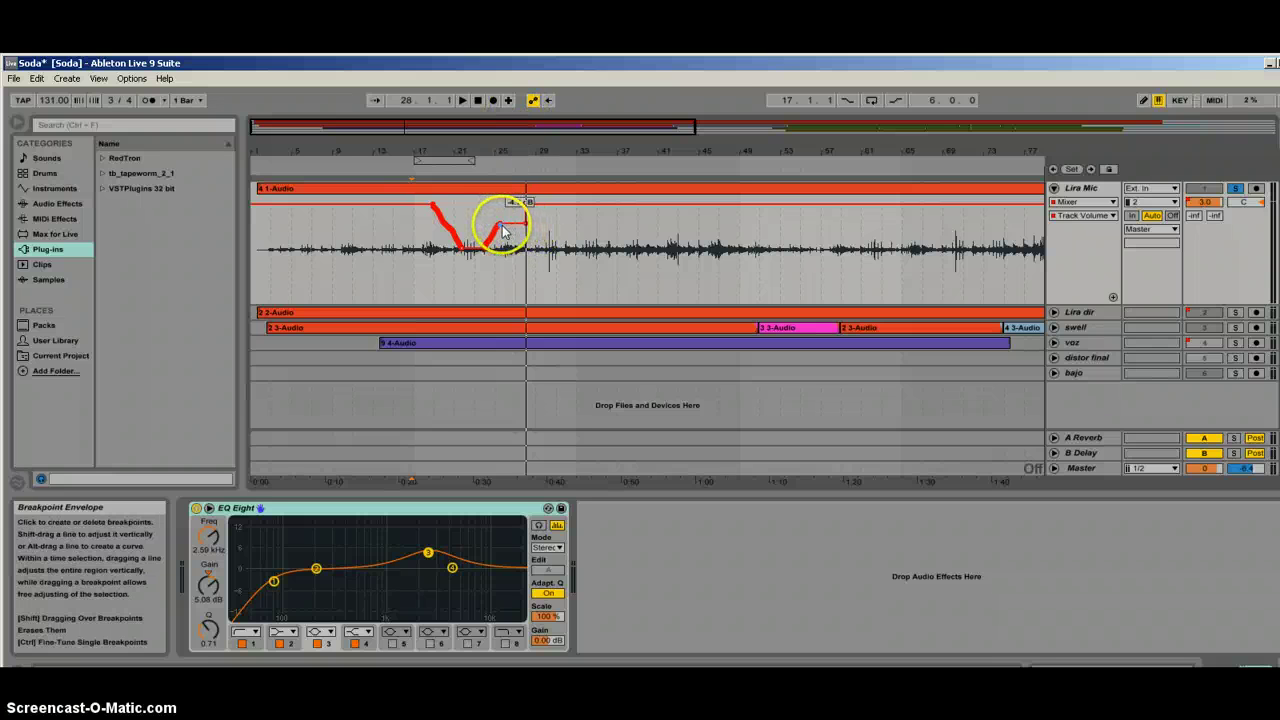
{"action": "mouse_move", "coordinate": [527, 224]}
{"action": "left_mouse_down"}
{"action": "mouse_move", "coordinate": [491, 220]}
{"action": "mouse_move", "coordinate": [528, 263]}
{"action": "mouse_move", "coordinate": [528, 210]}
{"action": "left_mouse_up"}
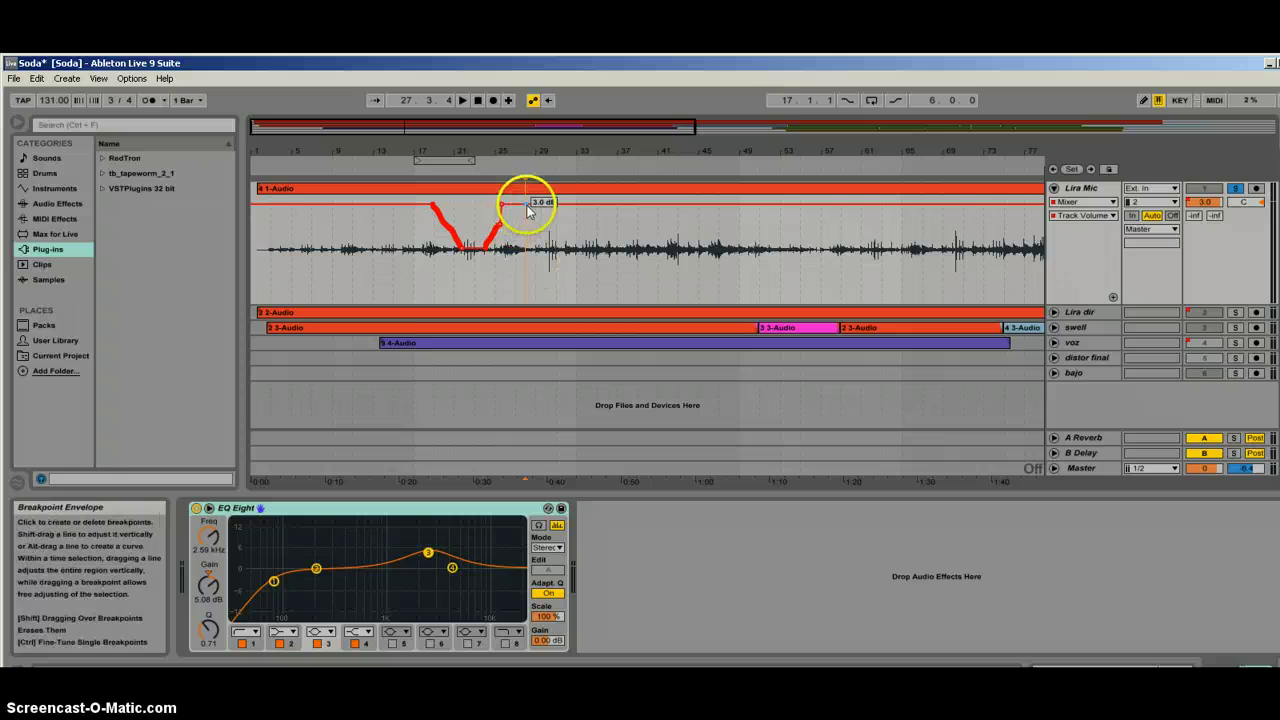
{"action": "left_click", "coordinate": [525, 205]}
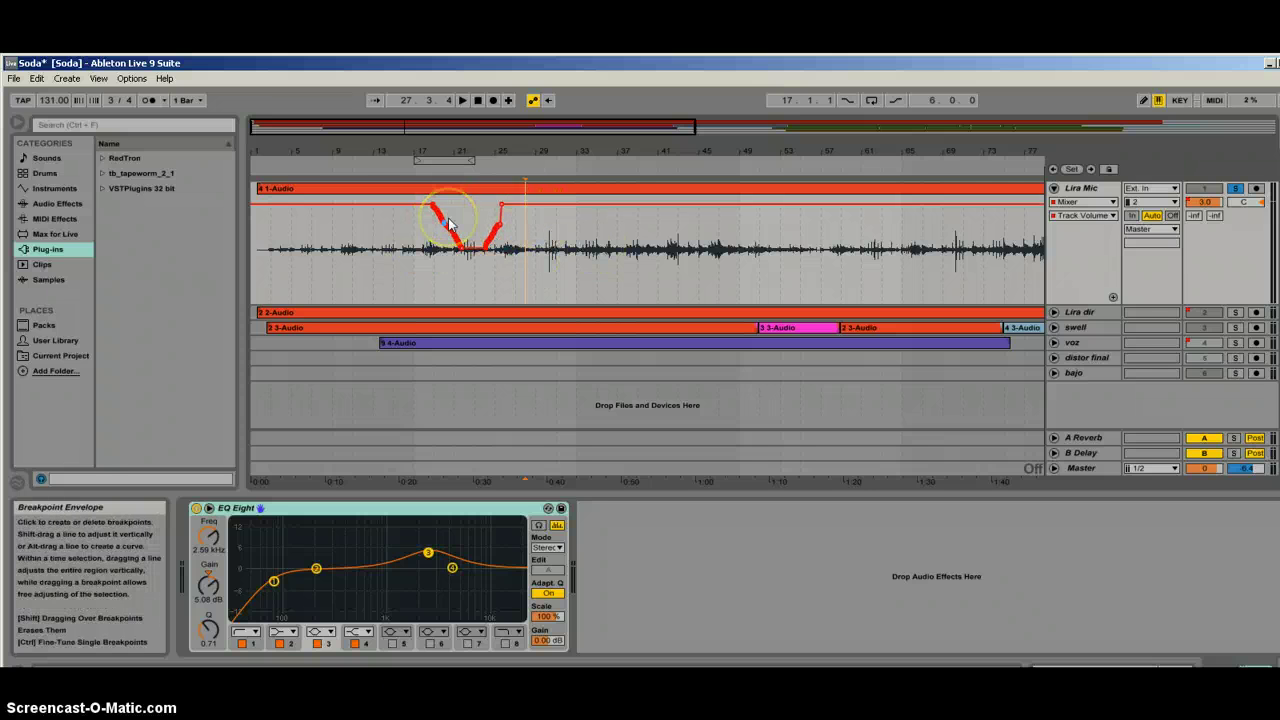
{"action": "left_click_drag", "start_coordinate": [452, 226], "coordinate": [502, 205]}
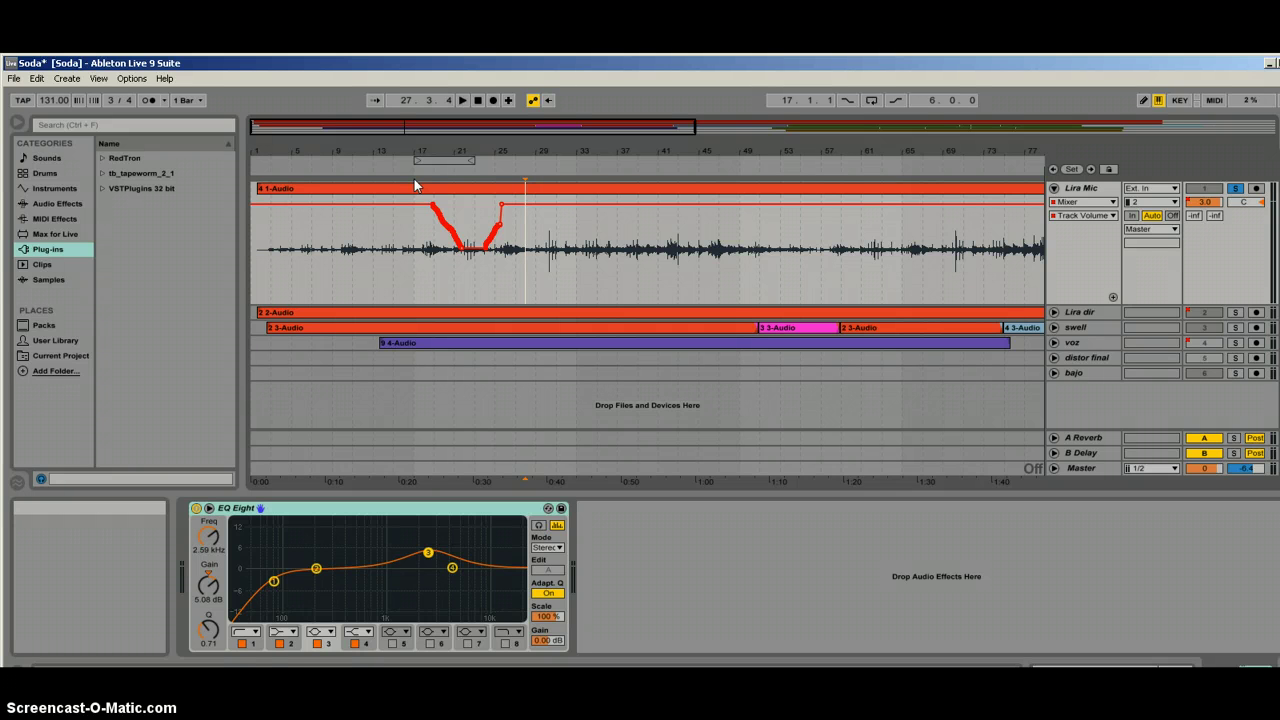
{"action": "left_click", "coordinate": [314, 125]}
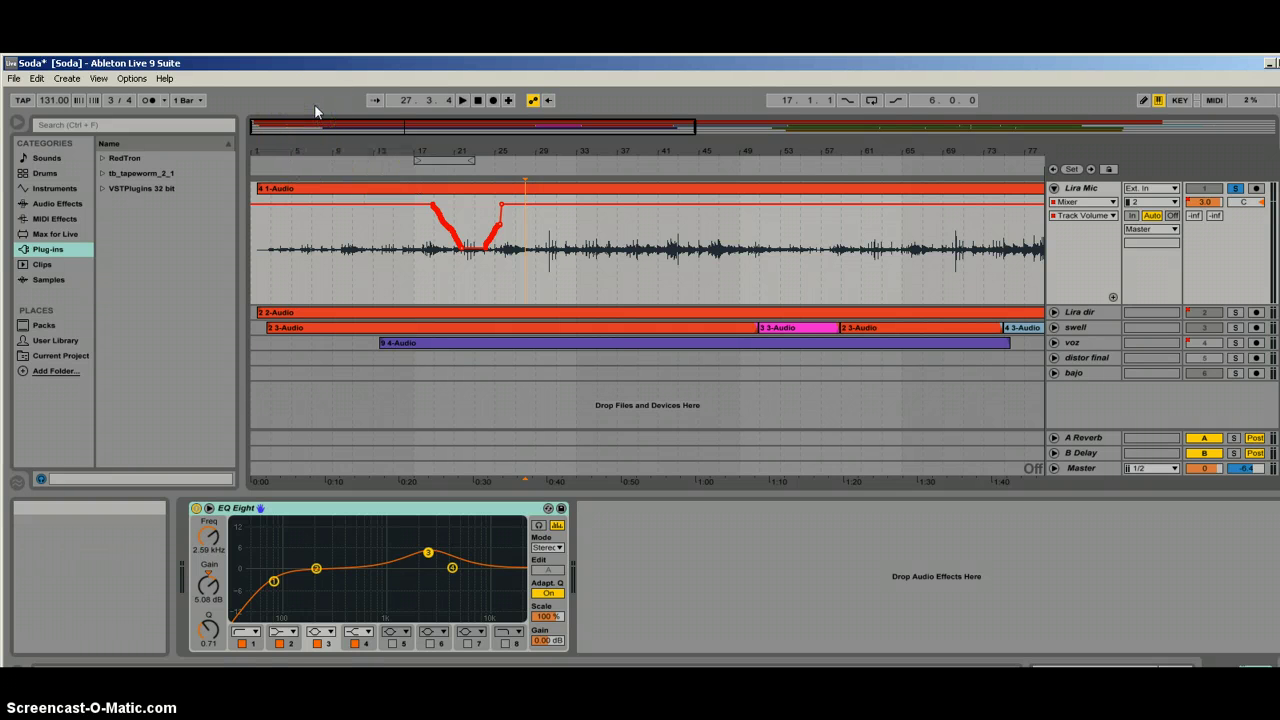